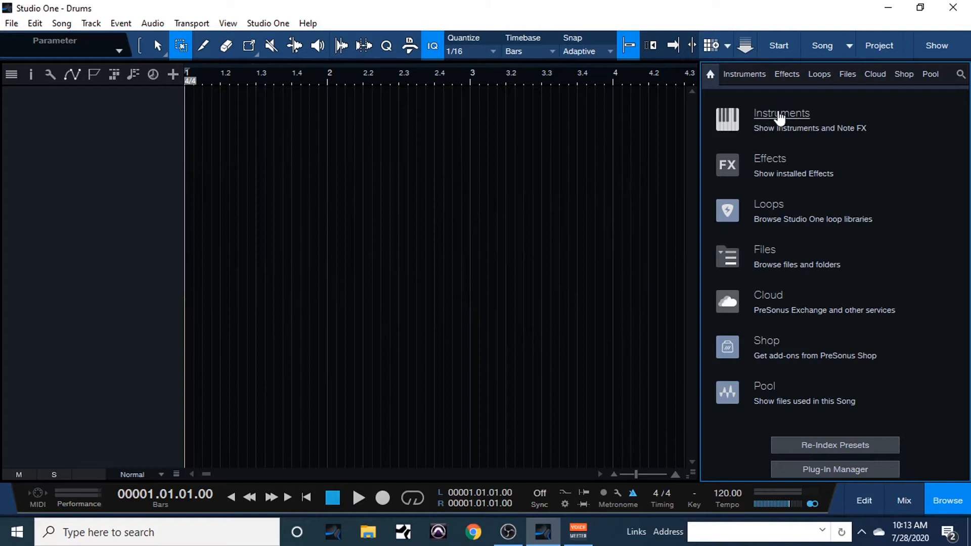
# Add an instrument track with a default Impact drum sampler and close its editor.
pyautogui.click(780, 115)
pyautogui.moveTo(780, 203); pyautogui.dragTo(131, 188)
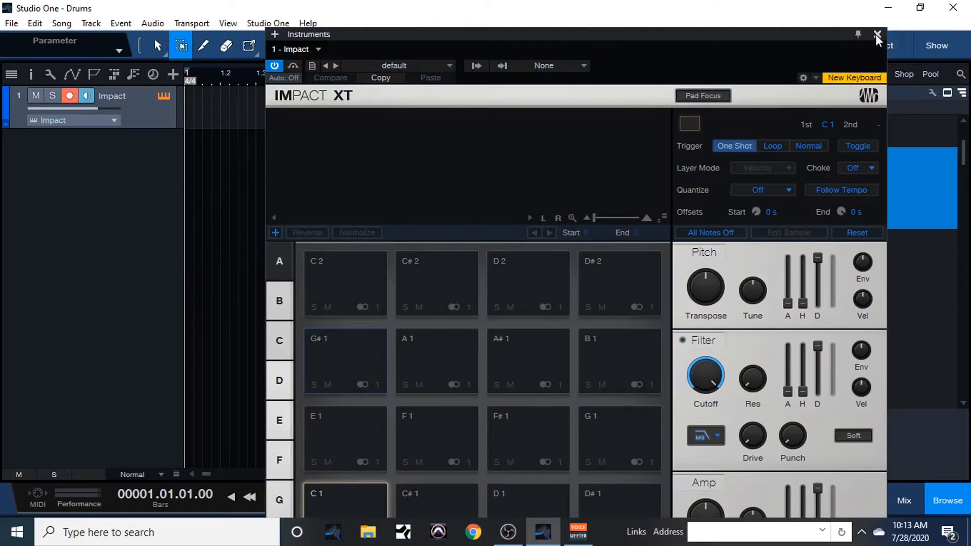
pyautogui.click(876, 34)
# Load the MVP Loops HL Kit 1 preset from Impact's MVP folder onto a second instrument track and close its editor.
pyautogui.click(731, 268)
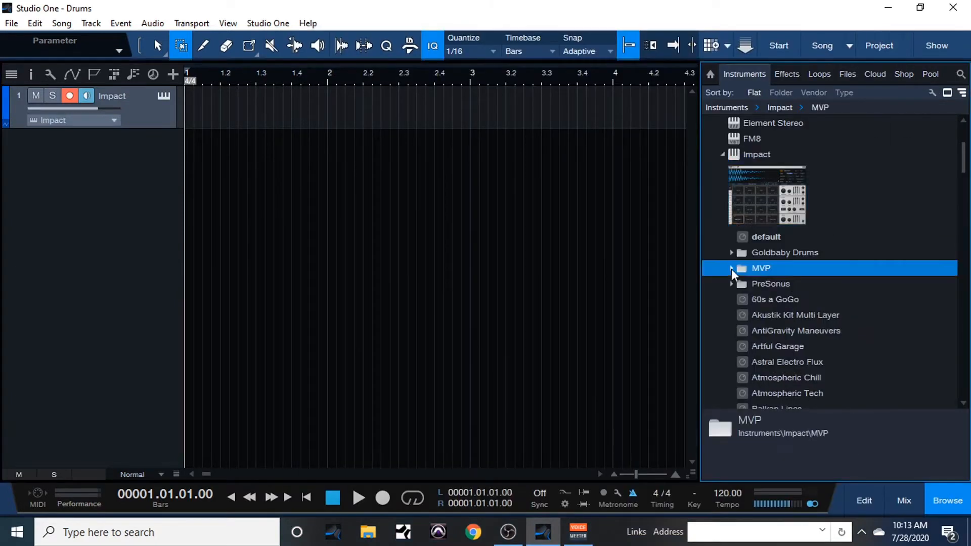
pyautogui.scroll(-1, 764, 264)
pyautogui.click(732, 252)
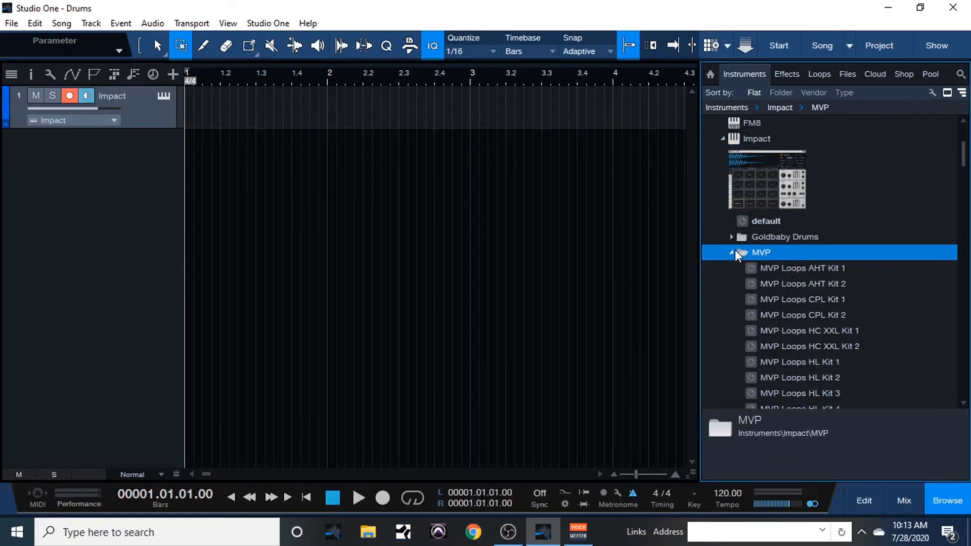
pyautogui.moveTo(827, 368); pyautogui.dragTo(144, 247)
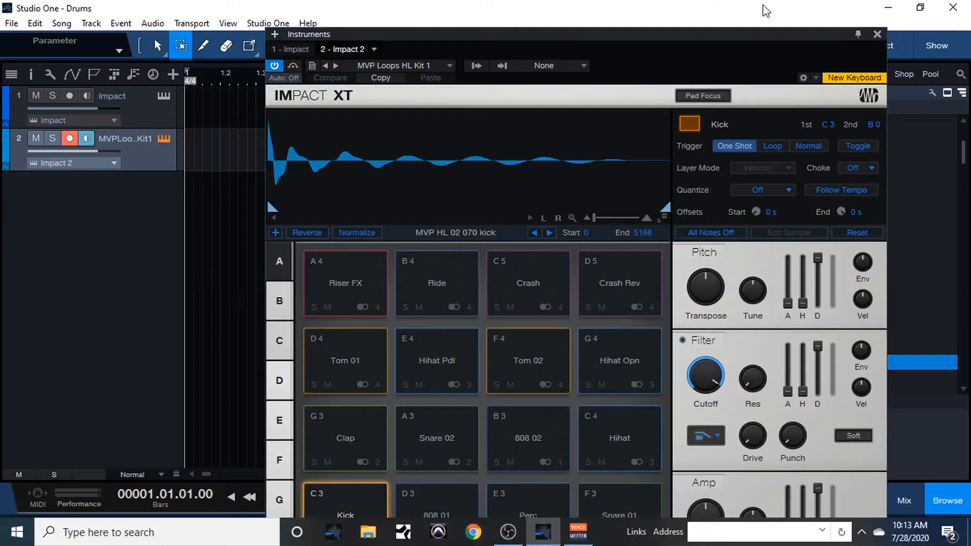
pyautogui.click(877, 33)
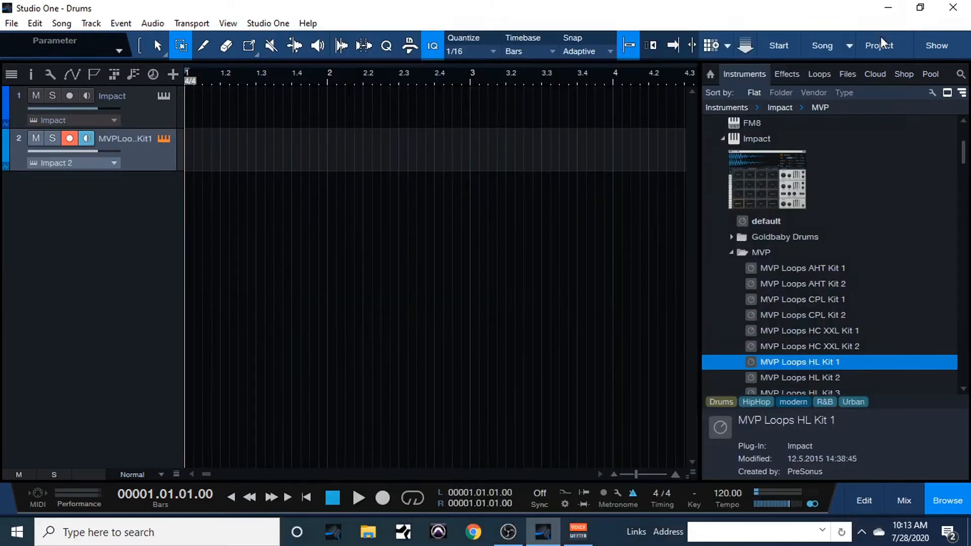
# Record a single drum hit on the MVP Loops HL Kit 1 track and trim both ends of the clip to the note.
pyautogui.click(384, 496)
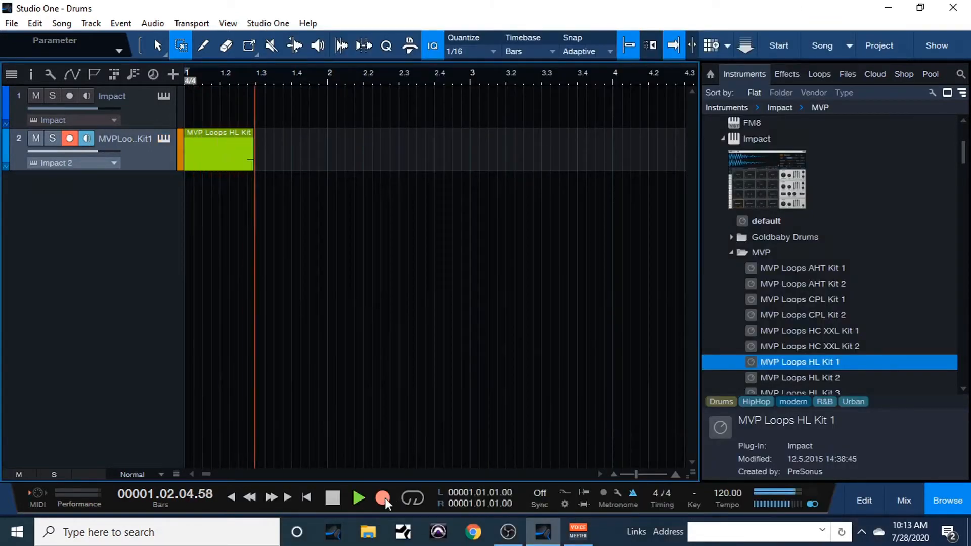
pyautogui.click(333, 498)
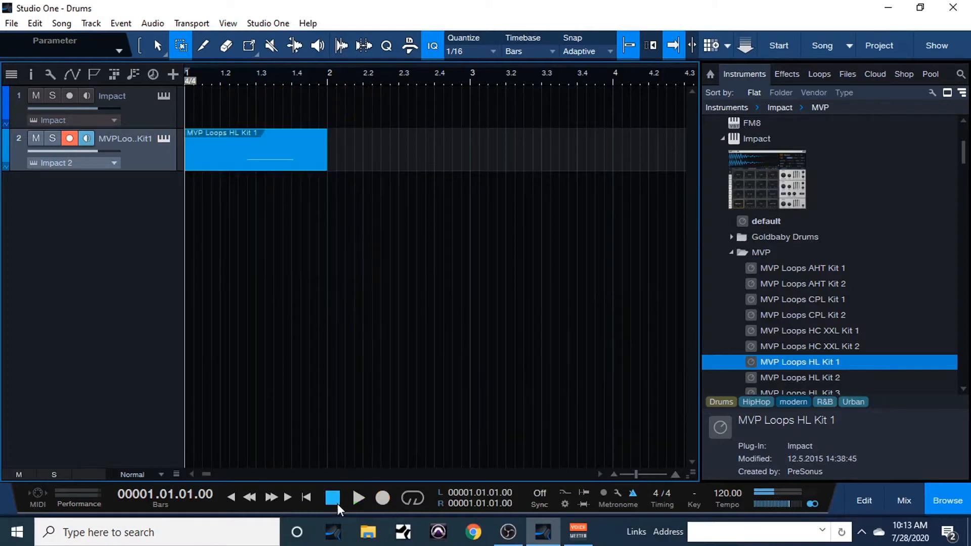
pyautogui.click(158, 45)
pyautogui.moveTo(185, 147); pyautogui.dragTo(253, 174)
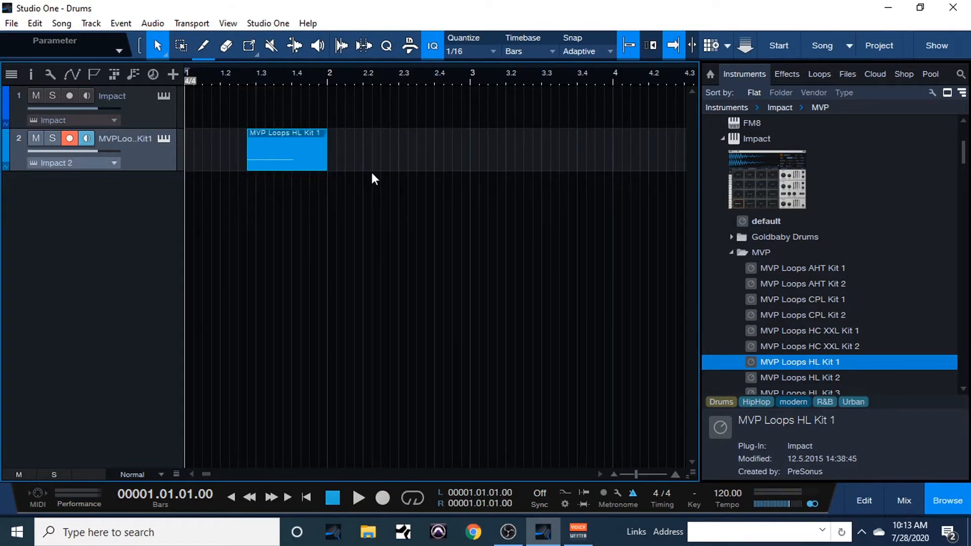
pyautogui.moveTo(325, 161); pyautogui.dragTo(287, 168)
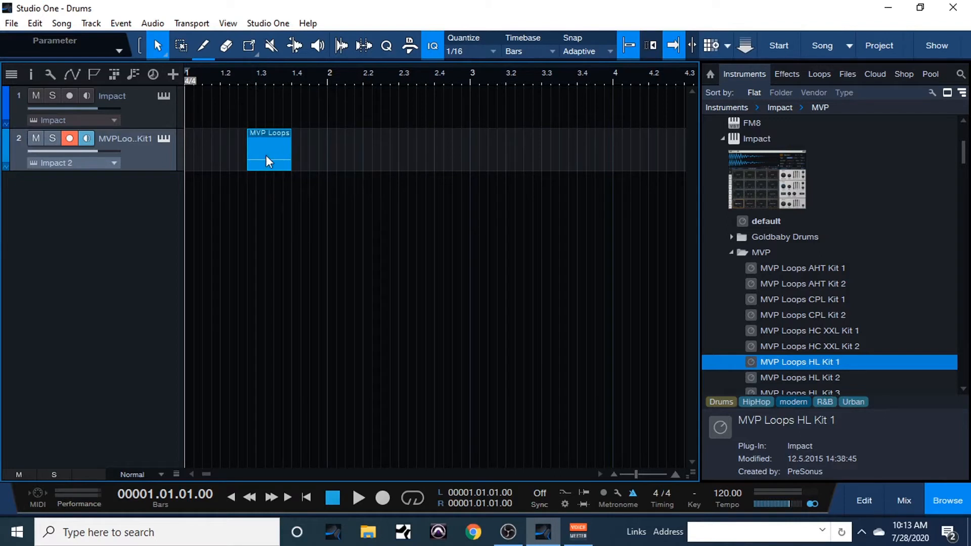
# Load the trimmed kit clip onto pad C 1 of the empty Impact sampler and audition it with the Impact track selected.
pyautogui.click(163, 97)
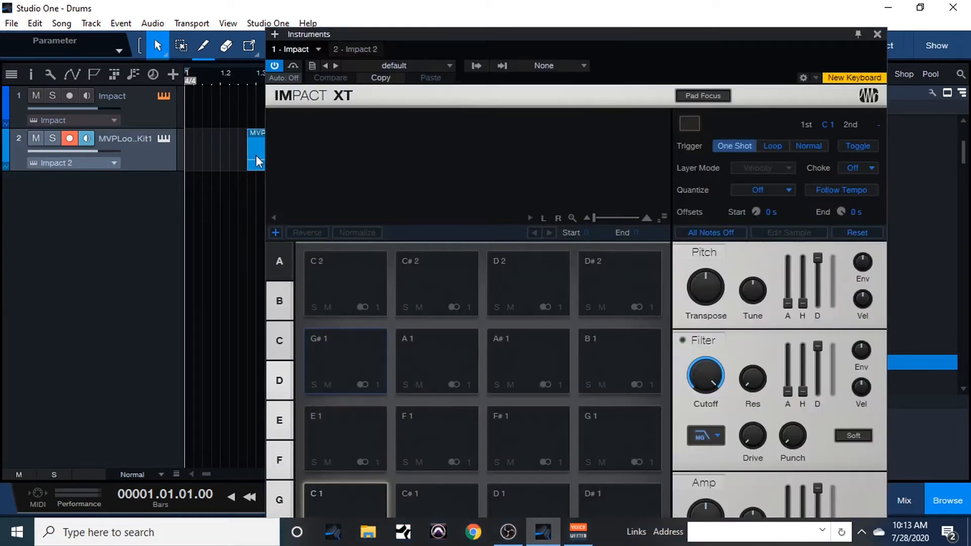
pyautogui.moveTo(255, 154); pyautogui.dragTo(246, 147)
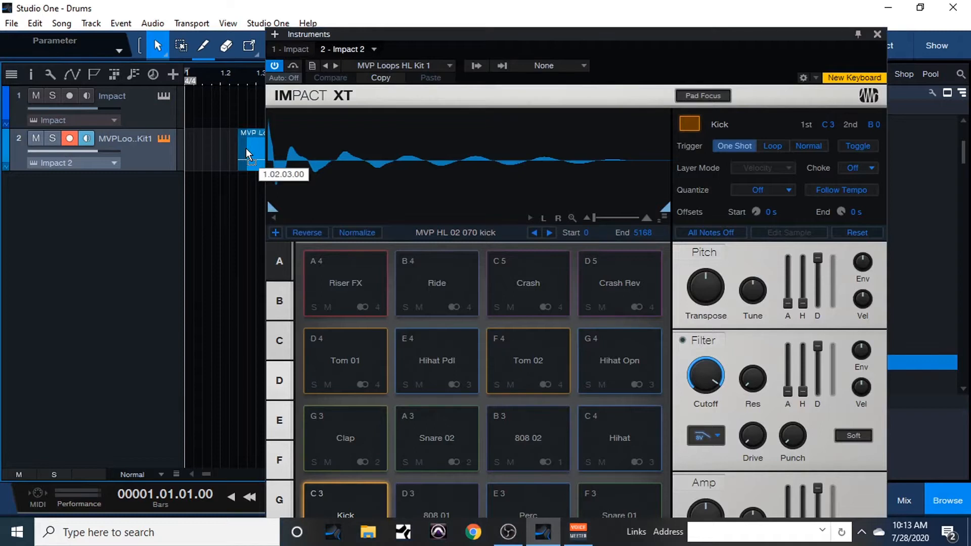
pyautogui.moveTo(245, 148); pyautogui.dragTo(354, 495)
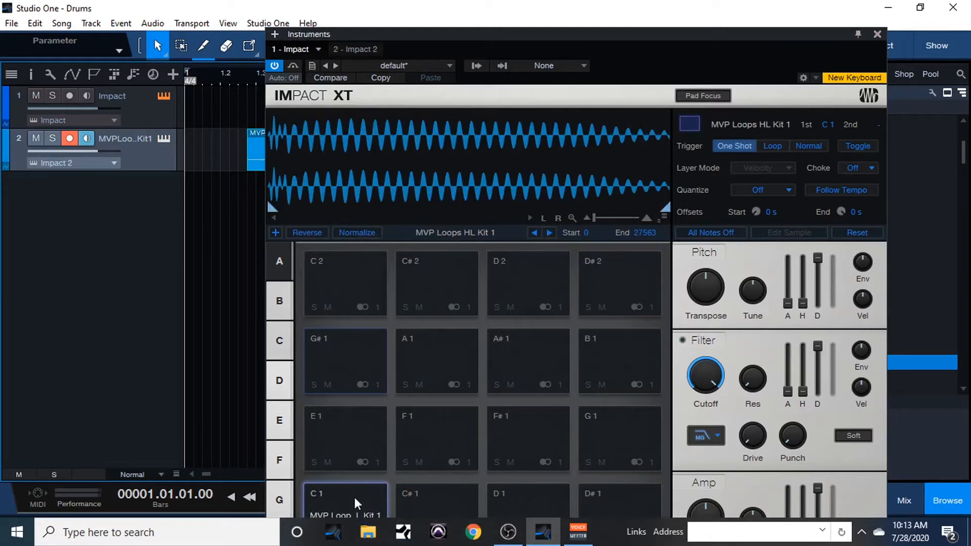
pyautogui.click(353, 496)
pyautogui.click(171, 116)
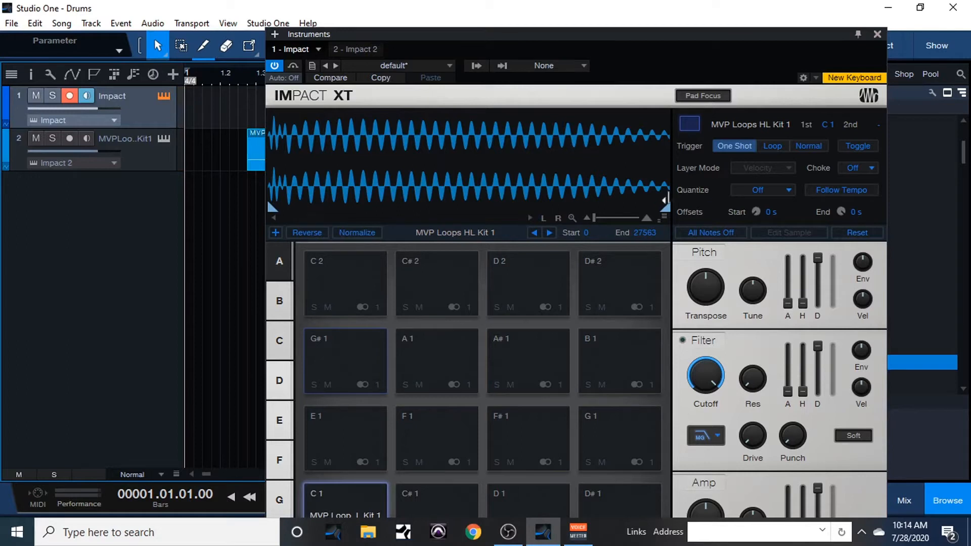
pyautogui.click(876, 34)
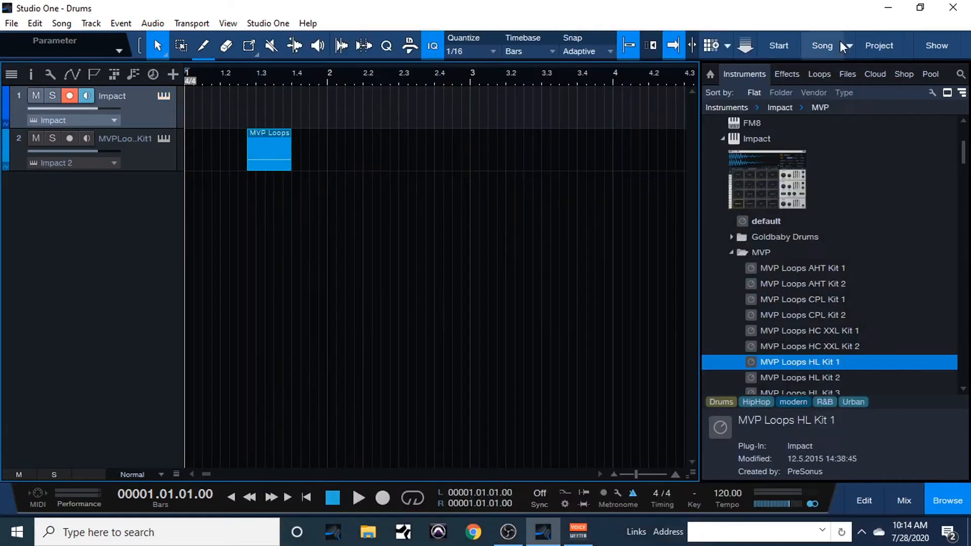
# Add the babyonbaby sample from the ANDROMEDA download's 1. 808 folder to pad C# 1 of the first Impact sampler.
pyautogui.click(163, 95)
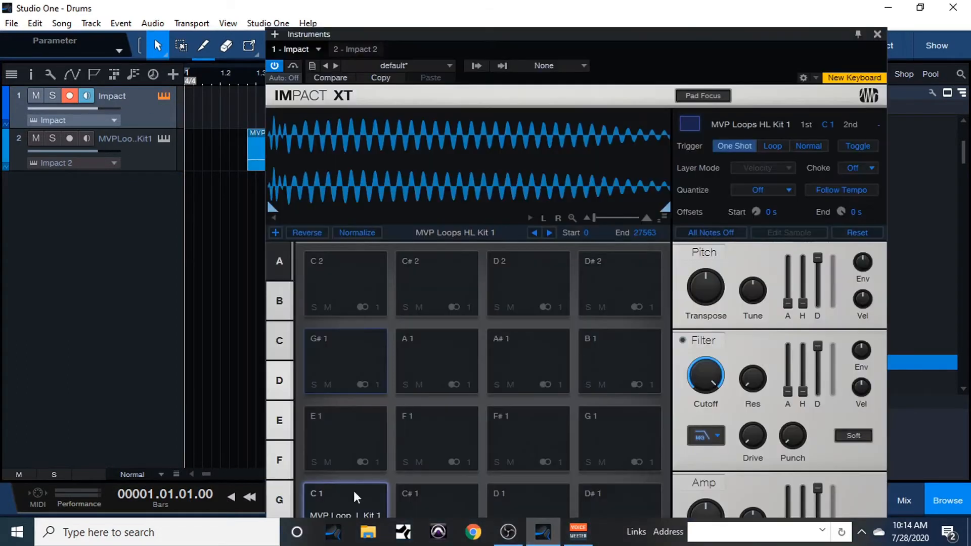
pyautogui.rightClick(419, 503)
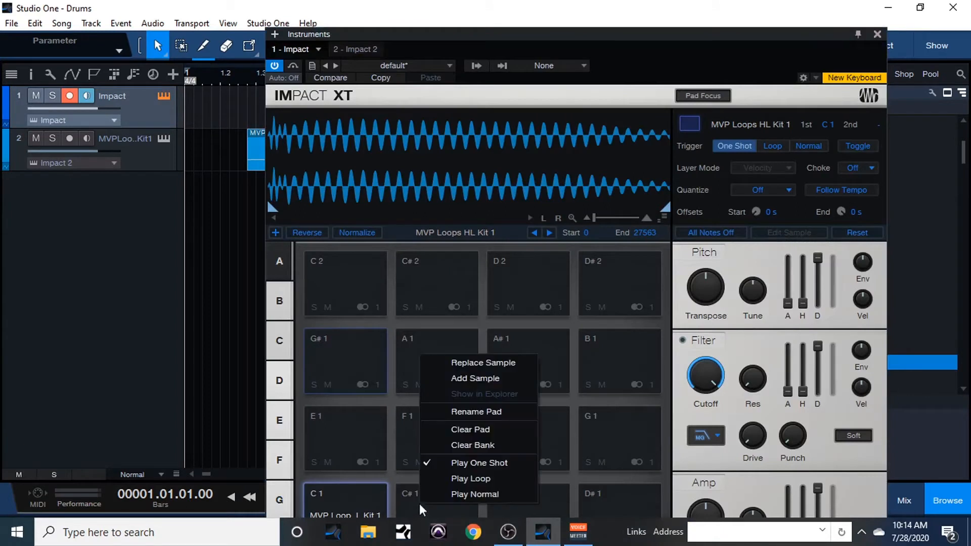
pyautogui.click(477, 378)
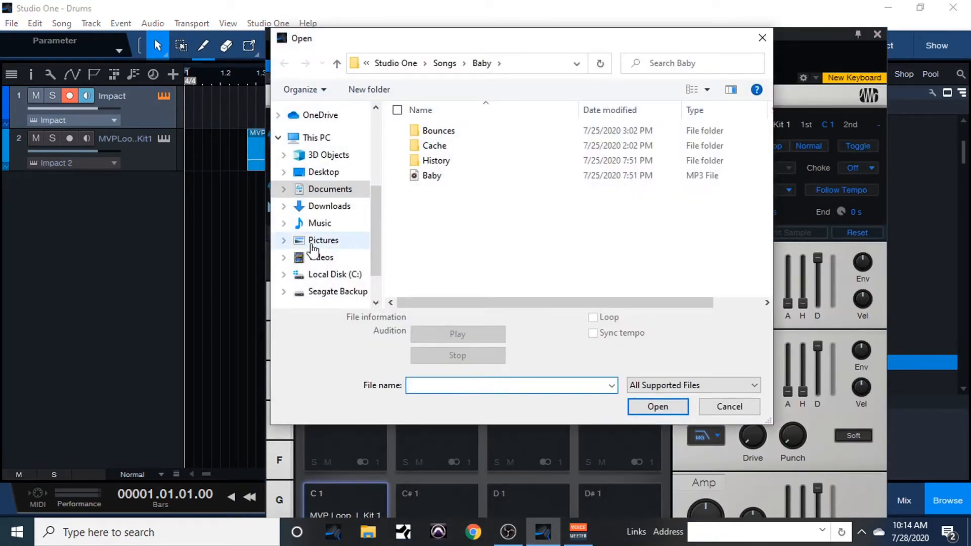
pyautogui.click(324, 208)
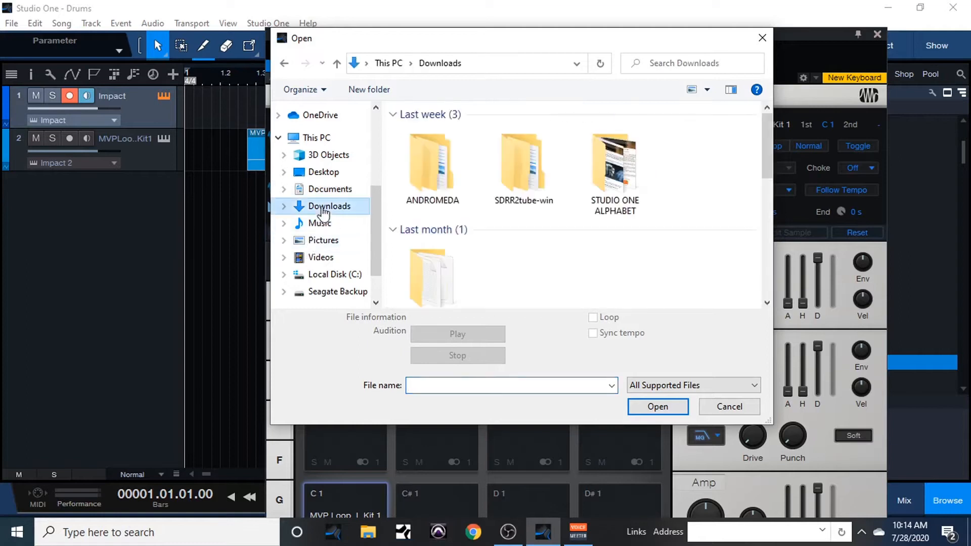
pyautogui.doubleClick(463, 188)
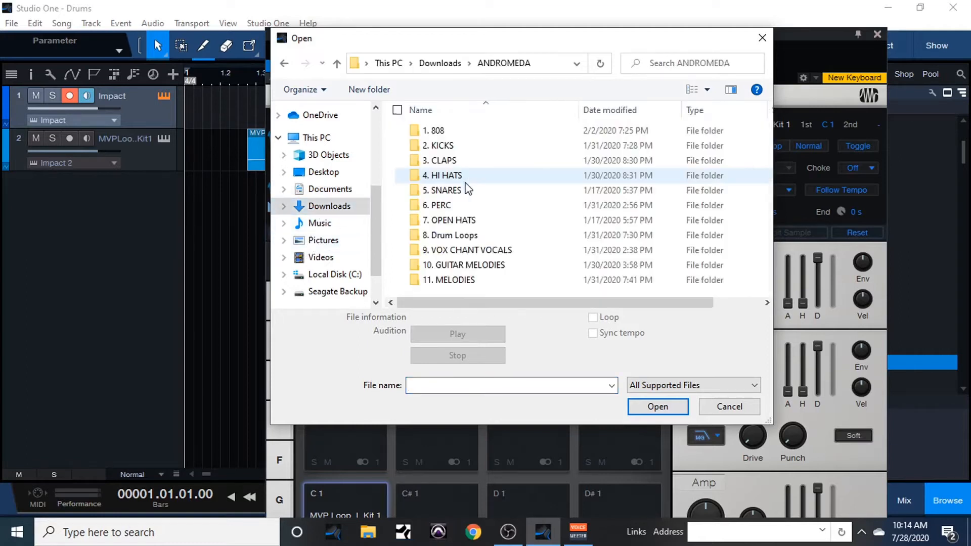
pyautogui.doubleClick(447, 133)
pyautogui.click(445, 146)
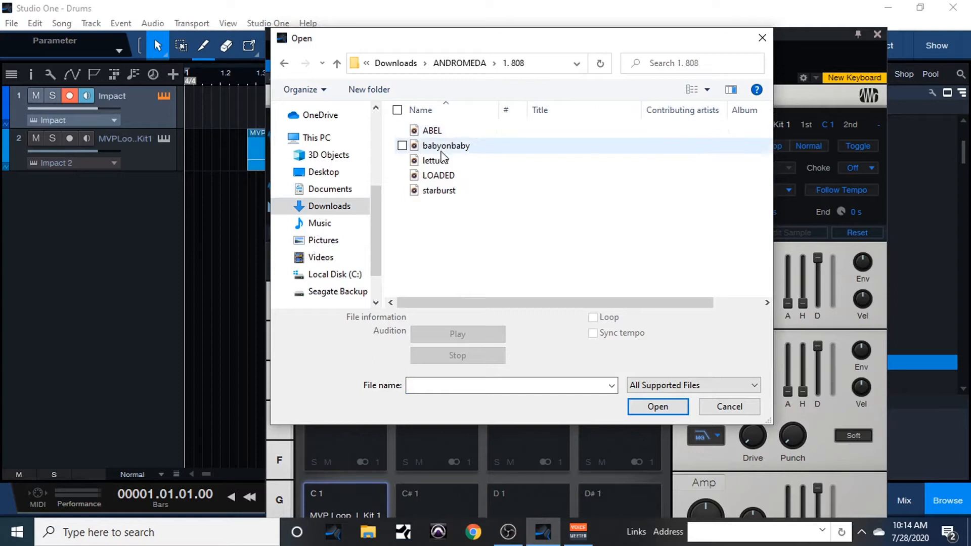
pyautogui.click(657, 436)
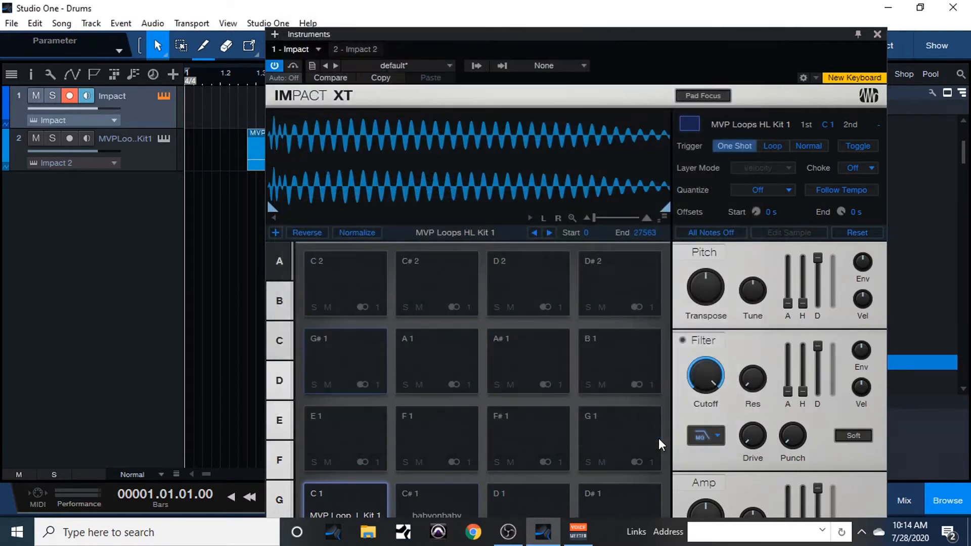
# Audition the samples on pads C 1 and C# 1 and close the Impact editor.
pyautogui.click(435, 511)
pyautogui.click(356, 517)
pyautogui.click(430, 508)
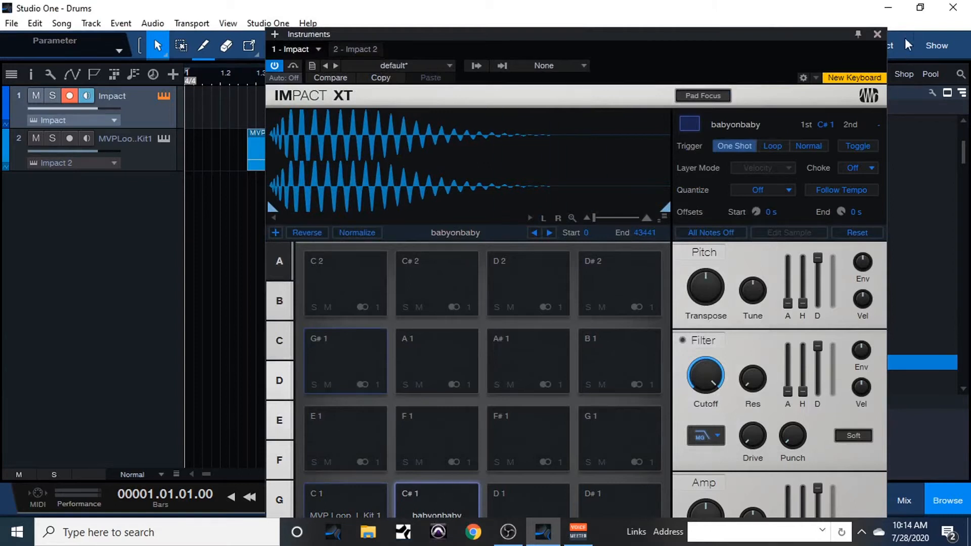
pyautogui.click(880, 33)
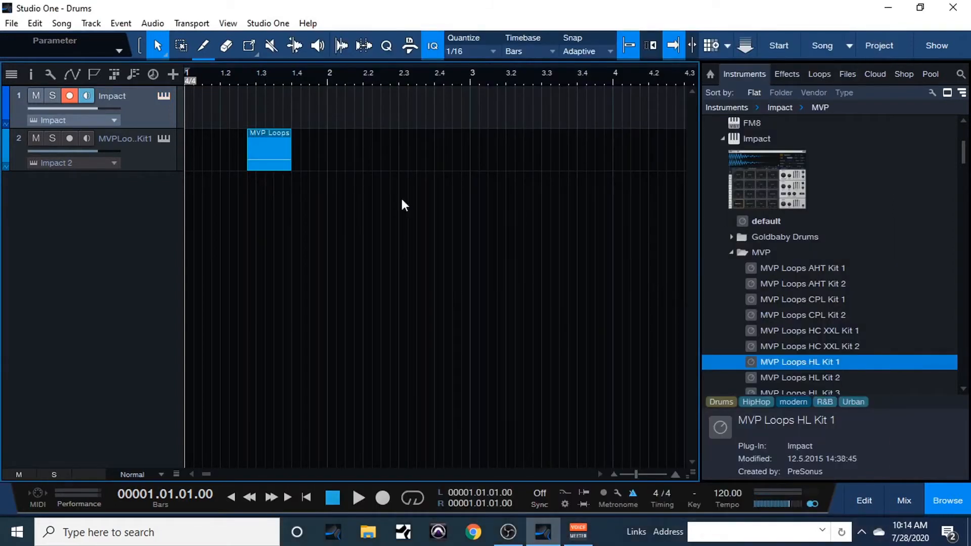
# Delete the old clip on the MVP Loops HL Kit 1 track and record a new take of three different drum hits.
pyautogui.click(160, 160)
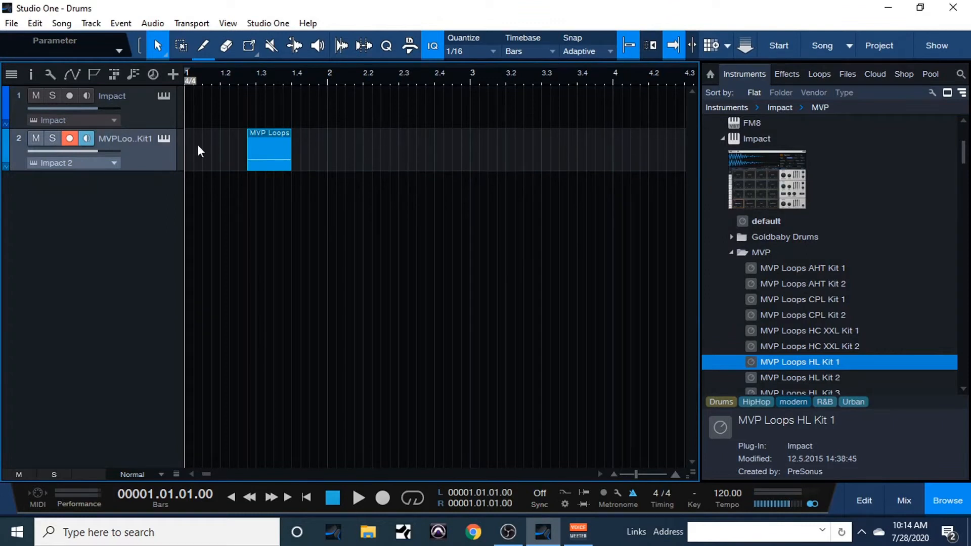
pyautogui.press('Delete')
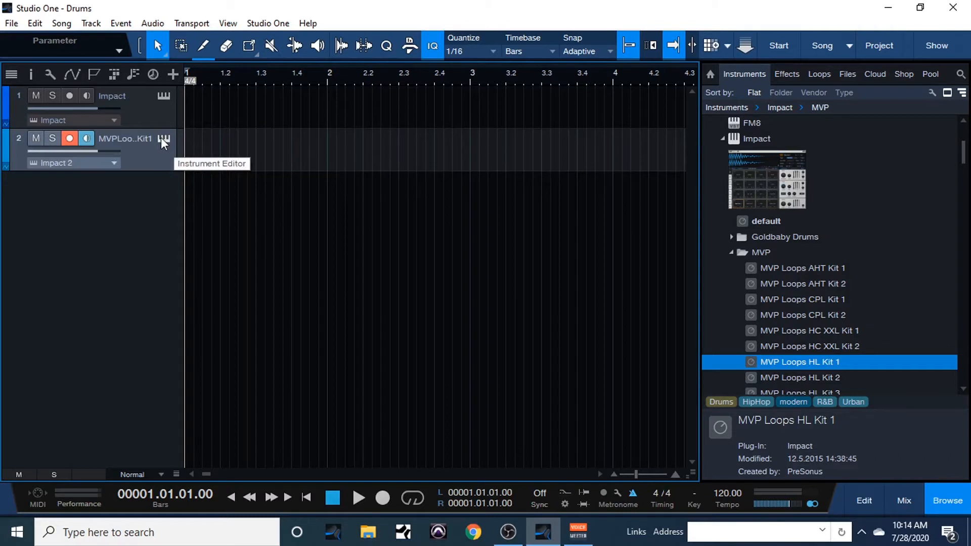
pyautogui.click(381, 498)
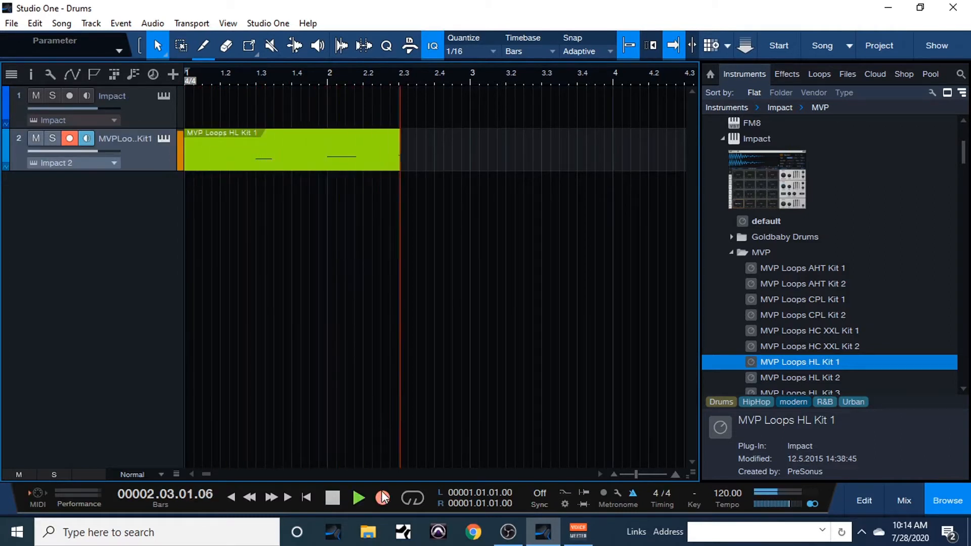
pyautogui.press('space')
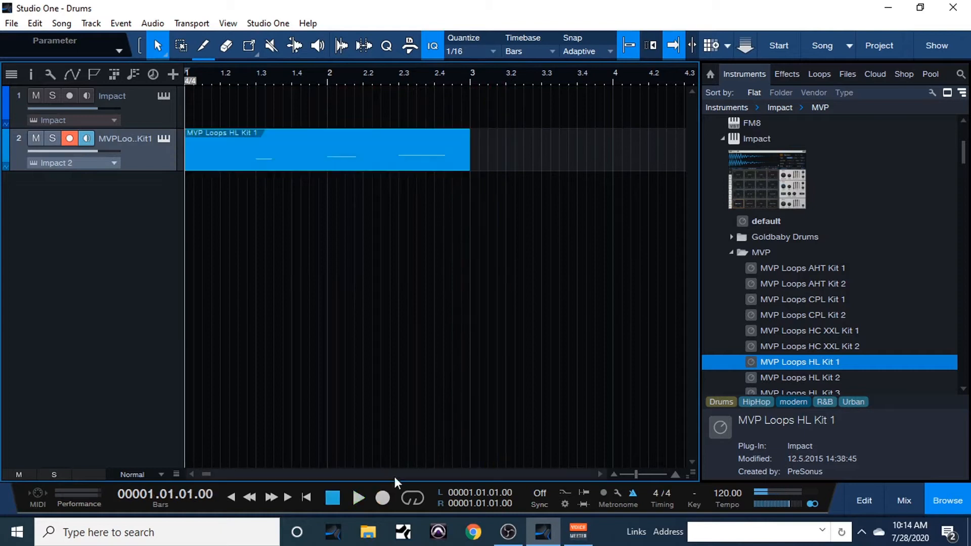
# Trim the new clip's start to beat 1.3 and split the clip around each of its three notes.
pyautogui.moveTo(186, 150); pyautogui.dragTo(256, 169)
pyautogui.click(203, 45)
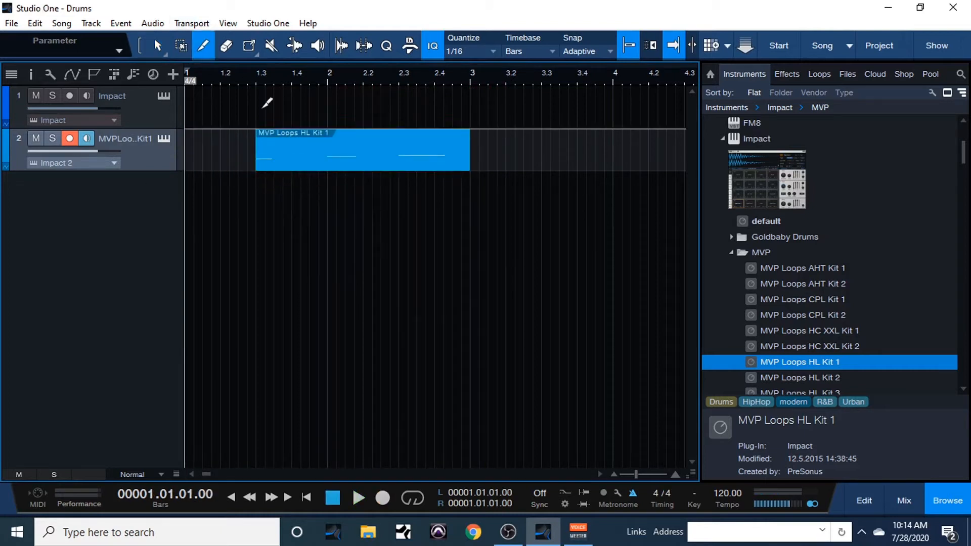
pyautogui.click(276, 166)
pyautogui.click(328, 162)
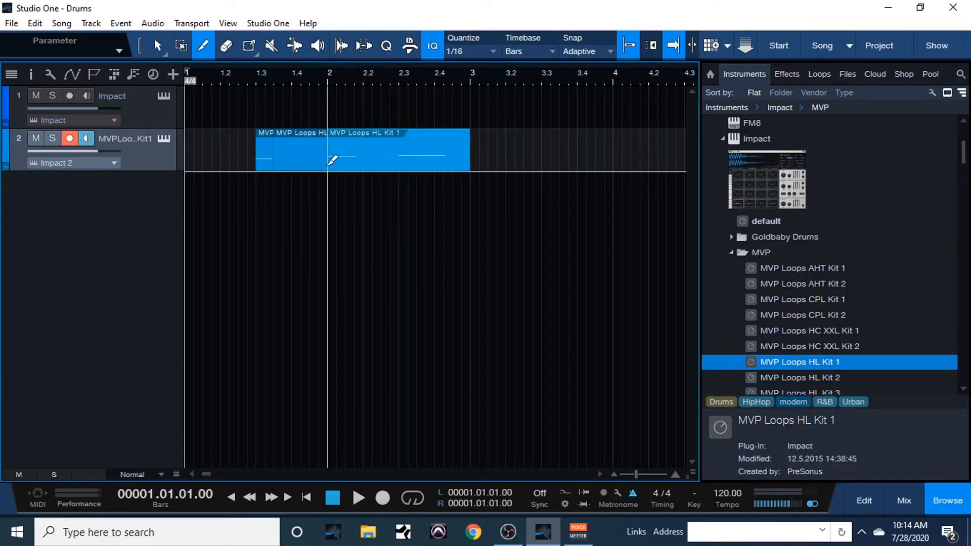
pyautogui.click(363, 159)
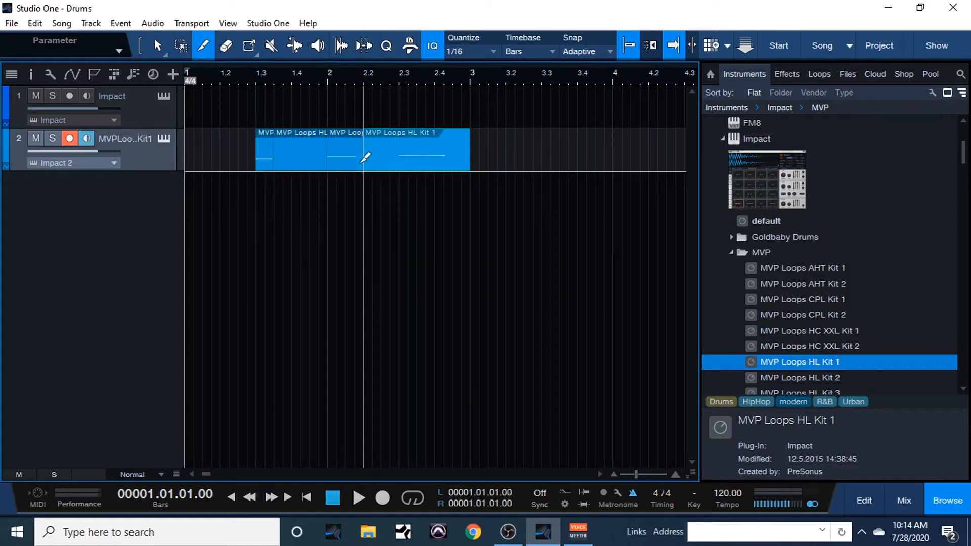
pyautogui.click(390, 158)
pyautogui.click(456, 164)
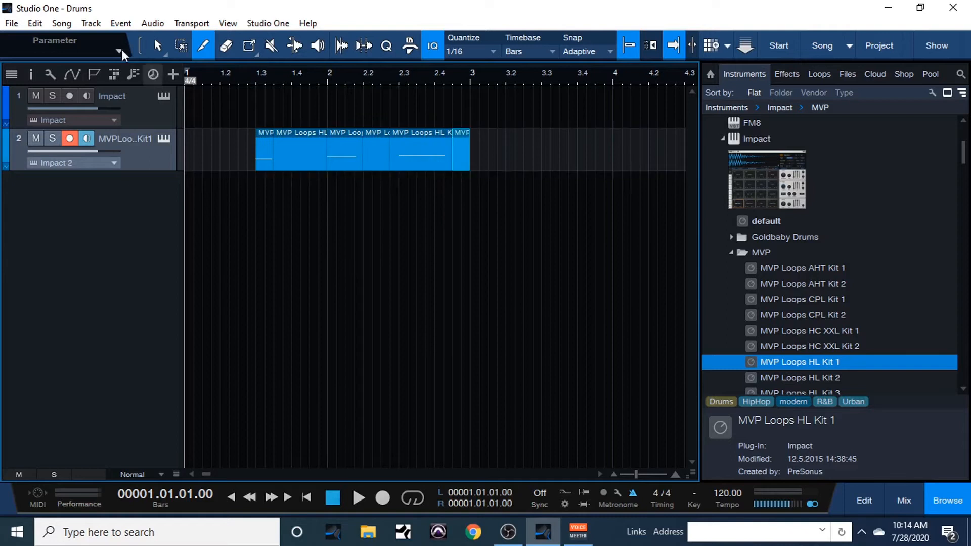
# Delete the three empty segments between and after the notes, and trim the last clip's start to beat 2.3.
pyautogui.click(157, 45)
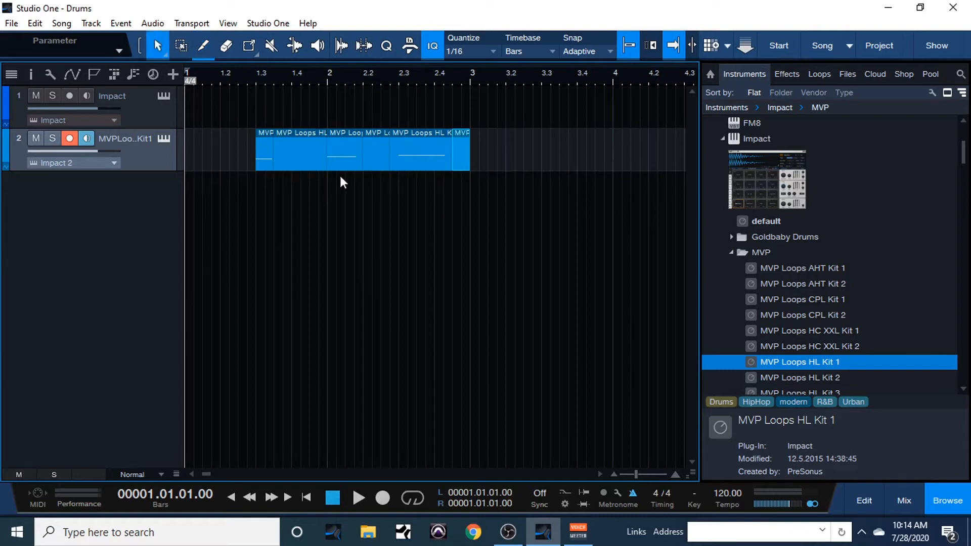
pyautogui.click(291, 161)
pyautogui.press('Delete')
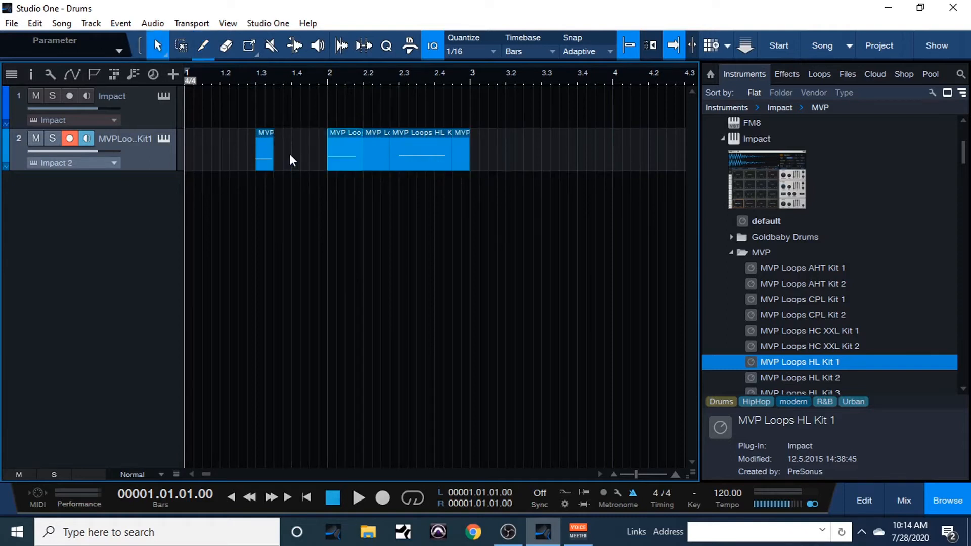
pyautogui.click(384, 151)
pyautogui.press('Delete')
pyautogui.click(459, 162)
pyautogui.press('Delete')
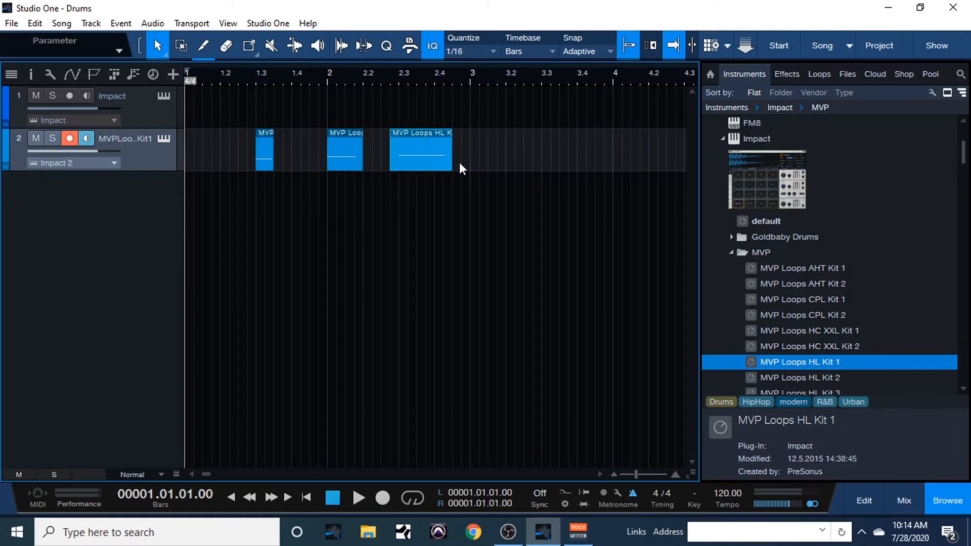
pyautogui.moveTo(386, 168); pyautogui.dragTo(395, 167)
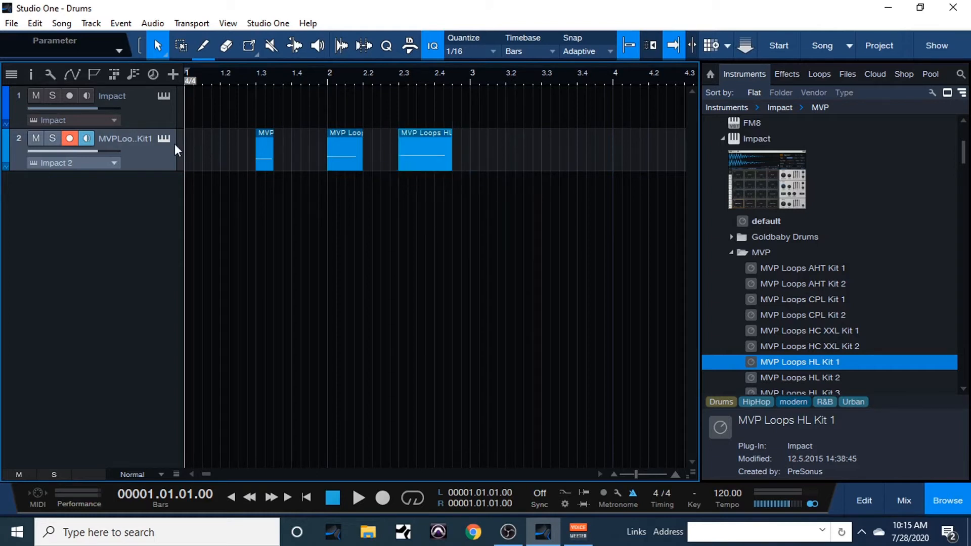
# Open the editor of the first Impact track and load the first recorded clip onto pad D 1.
pyautogui.moveTo(267, 159); pyautogui.dragTo(162, 97)
pyautogui.click(163, 96)
pyautogui.click(259, 157)
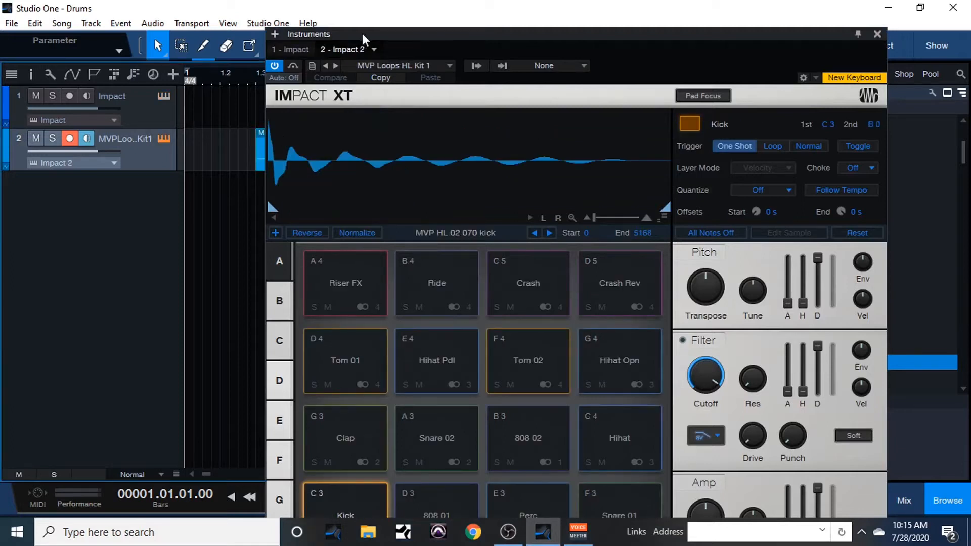
pyautogui.moveTo(362, 34); pyautogui.dragTo(405, 42)
pyautogui.moveTo(265, 153); pyautogui.dragTo(567, 499)
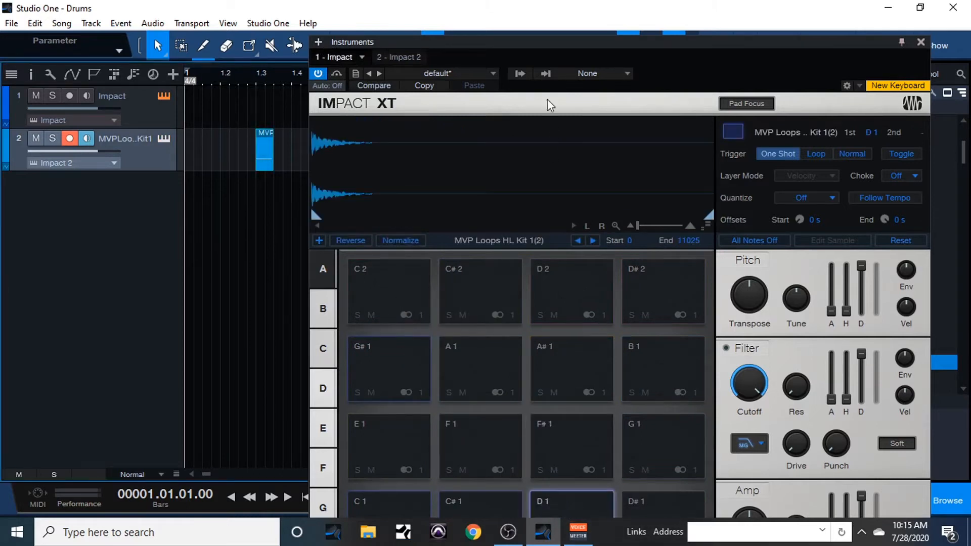
# Load the second recorded clip onto pad D# 1 and the third clip onto pad E 1.
pyautogui.moveTo(542, 46); pyautogui.dragTo(388, 168)
pyautogui.click(243, 185)
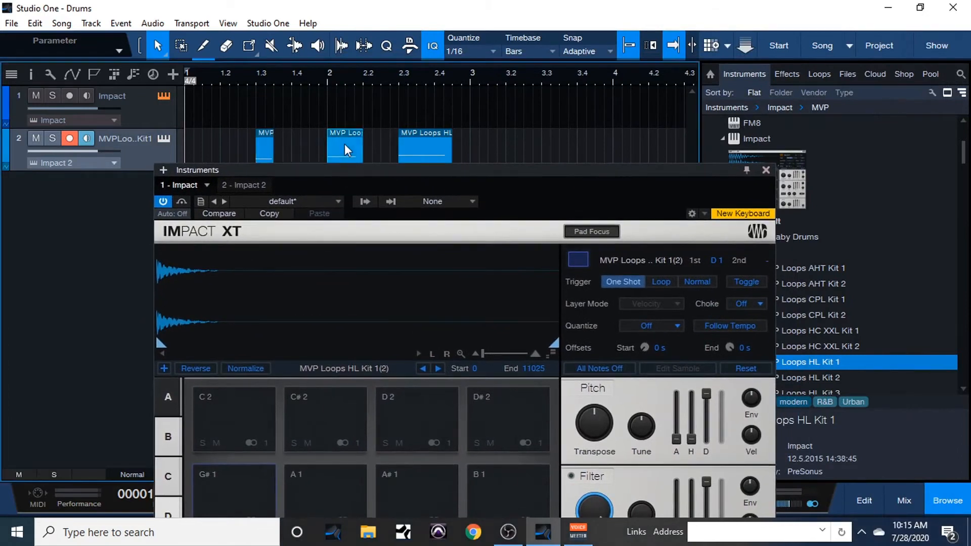
pyautogui.click(177, 185)
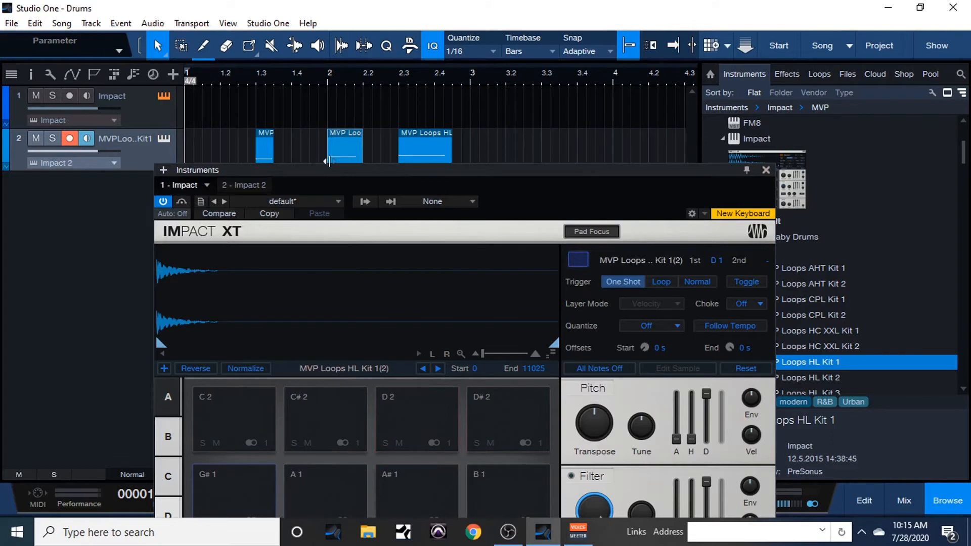
pyautogui.moveTo(320, 168); pyautogui.dragTo(647, 6)
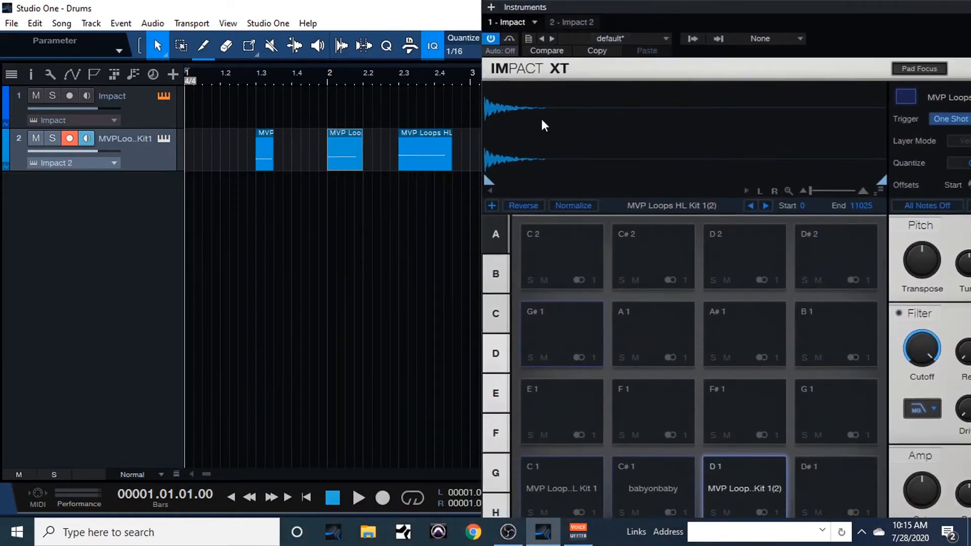
pyautogui.moveTo(341, 149); pyautogui.dragTo(837, 477)
pyautogui.moveTo(423, 159); pyautogui.dragTo(569, 402)
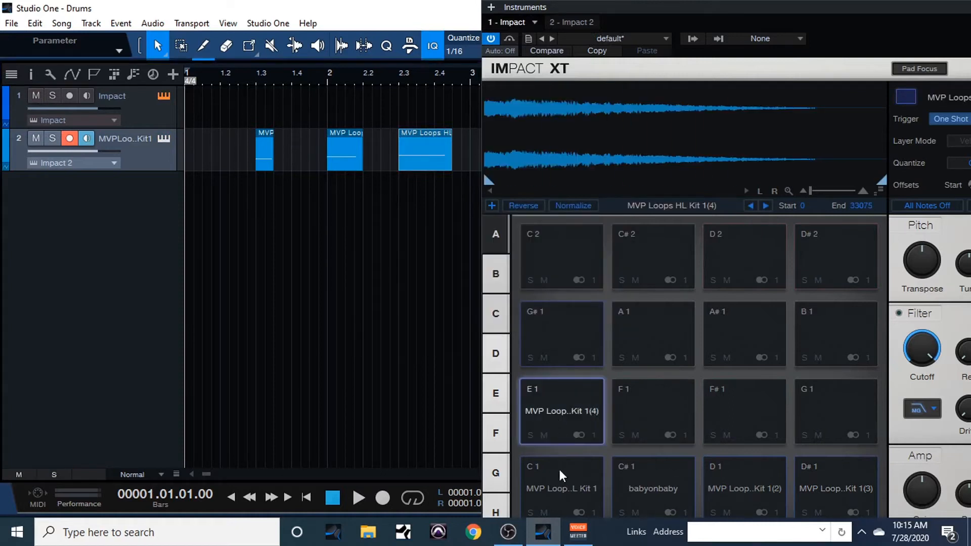
# Audition the samples on pads C# 1, D 1, D# 1 and E 1.
pyautogui.click(631, 484)
pyautogui.click(720, 483)
pyautogui.click(852, 475)
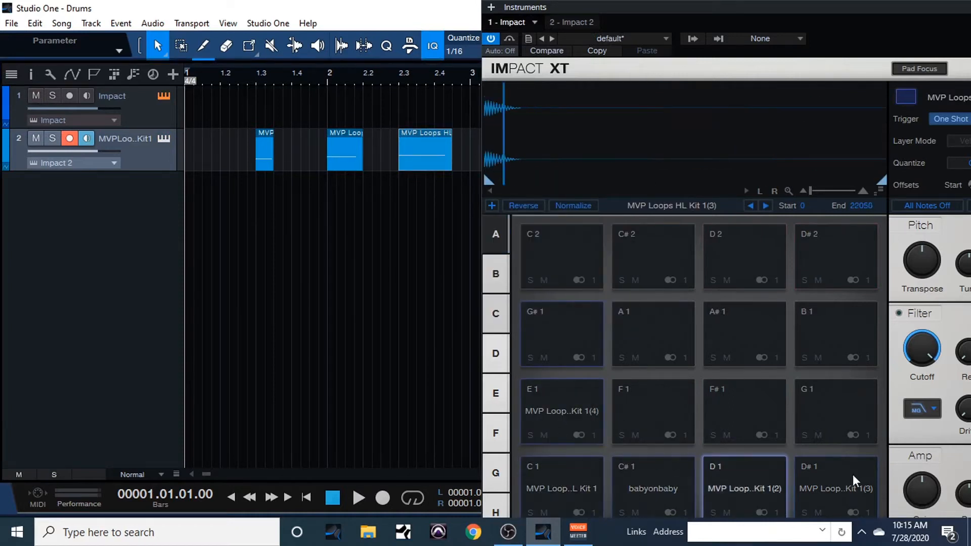
pyautogui.click(557, 416)
# Delete all three clips from the MVP Loops HL Kit 1 track.
pyautogui.moveTo(772, 5); pyautogui.dragTo(609, 206)
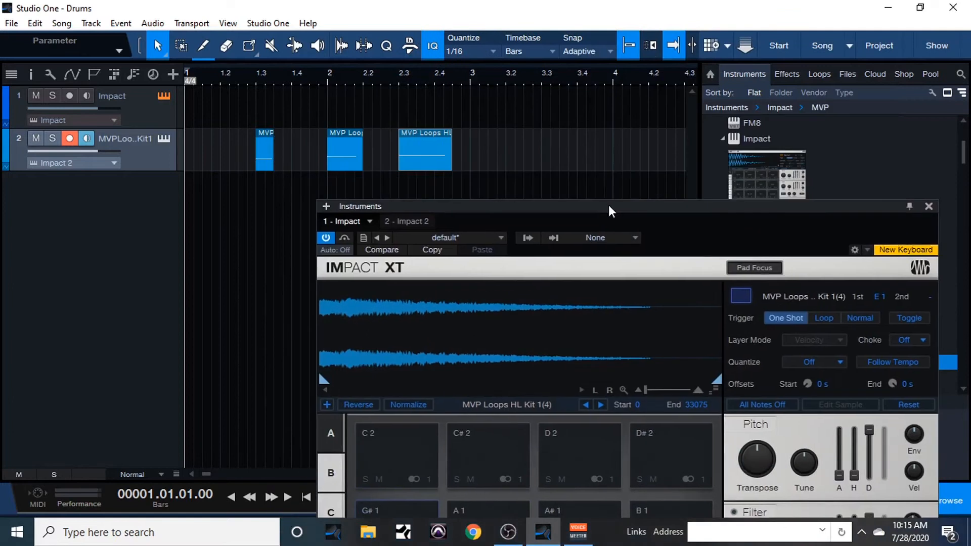
pyautogui.moveTo(532, 149); pyautogui.dragTo(186, 161)
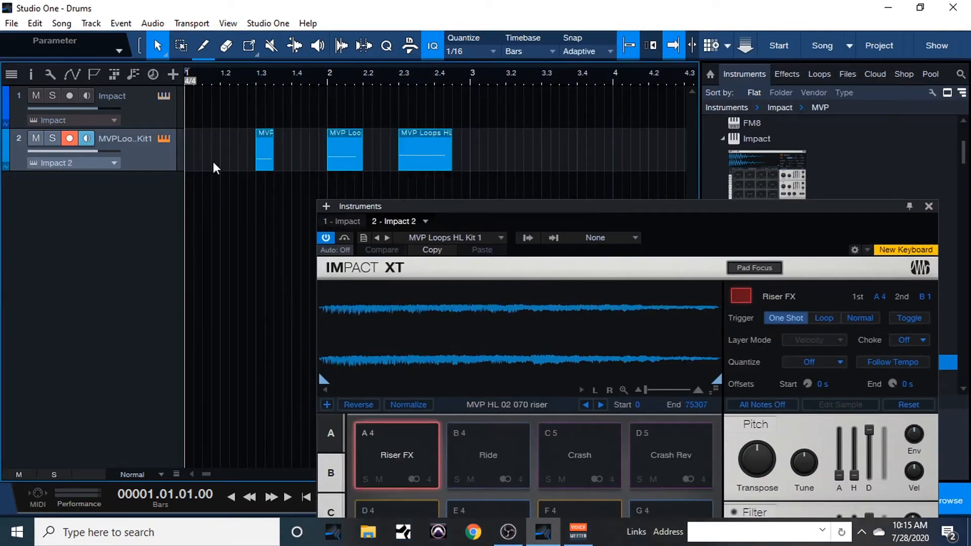
pyautogui.press('Delete')
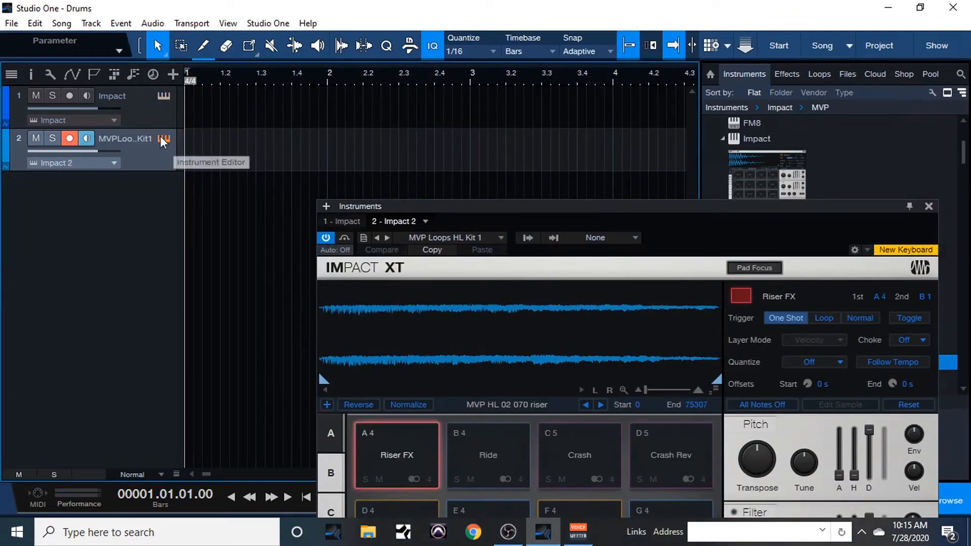
# Switch the Impact 2 instrument to the MVP Loops HL Kit 3 preset and audition its Hihat 02 pad.
pyautogui.click(386, 235)
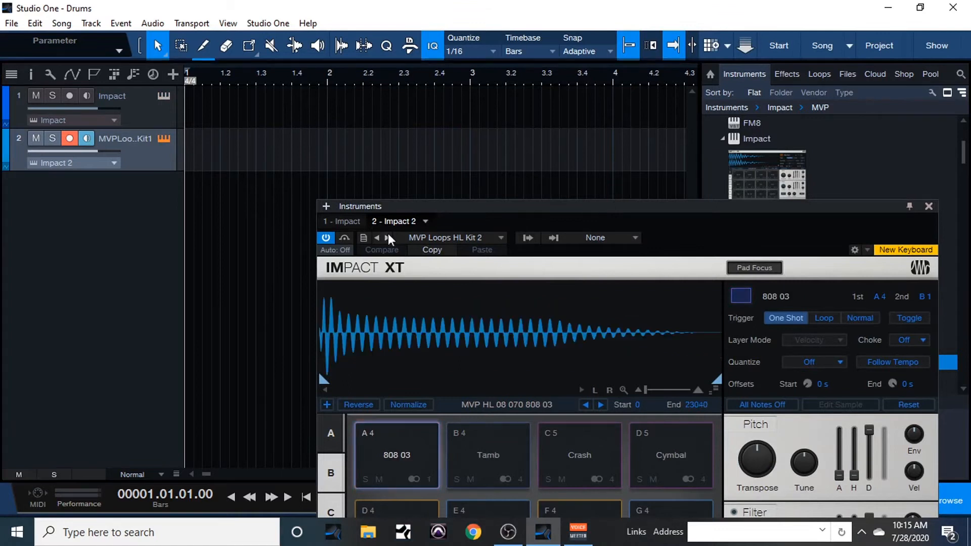
pyautogui.click(386, 236)
pyautogui.moveTo(420, 205); pyautogui.dragTo(415, 121)
pyautogui.click(475, 469)
pyautogui.click(469, 434)
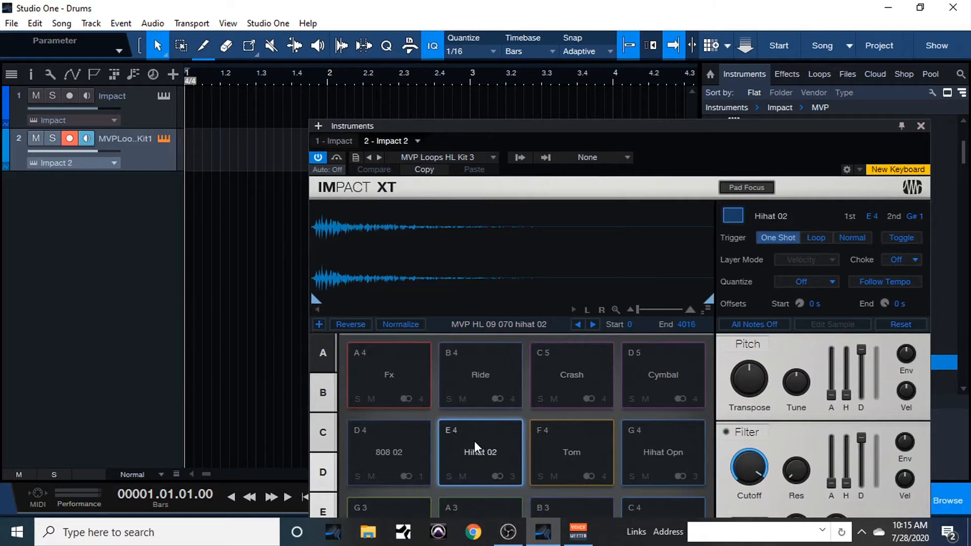
# Record a new take of four drum hits on the second track and close the instrument editor.
pyautogui.press('KP_Multiply')
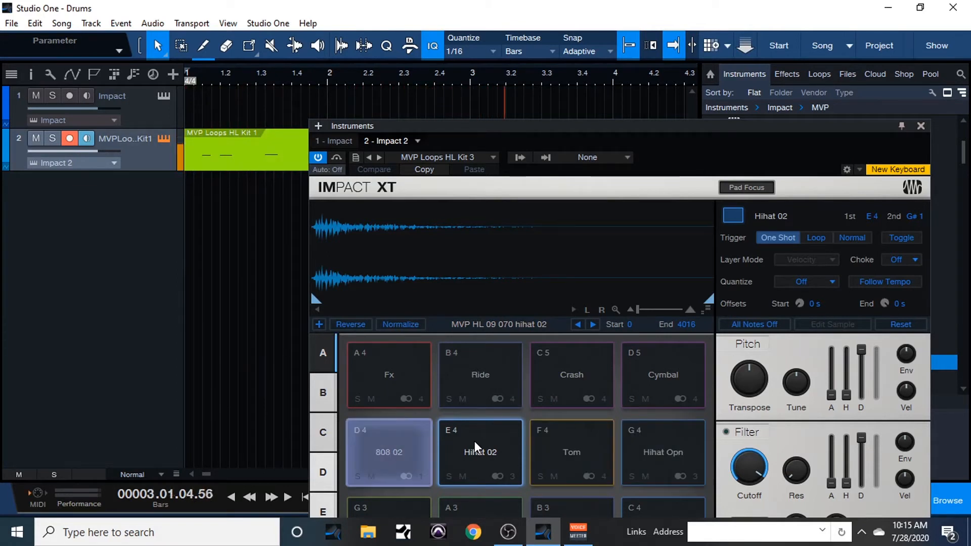
pyautogui.click(920, 126)
pyautogui.click(333, 498)
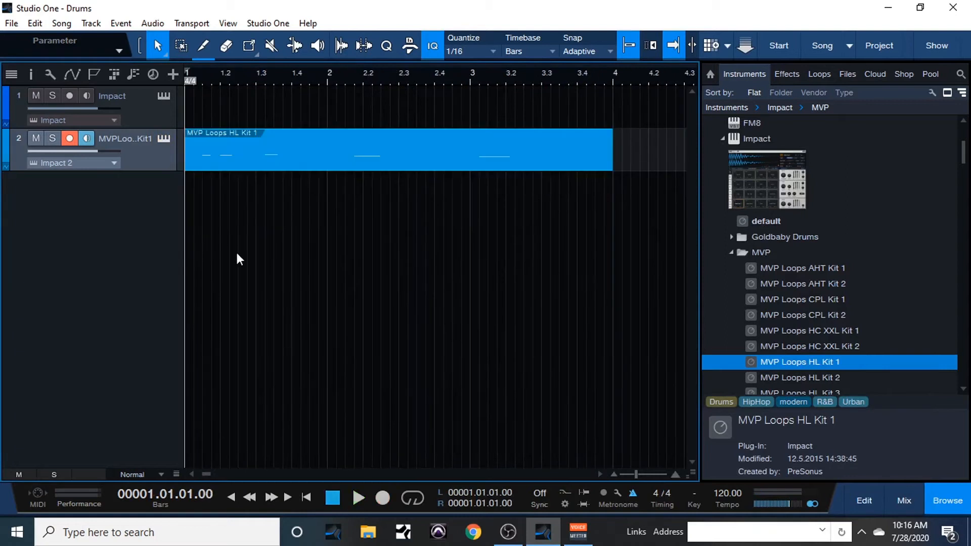
# Trim the new clip's start to beat 1.2 and split the clip around each of its four notes.
pyautogui.moveTo(189, 158); pyautogui.dragTo(221, 180)
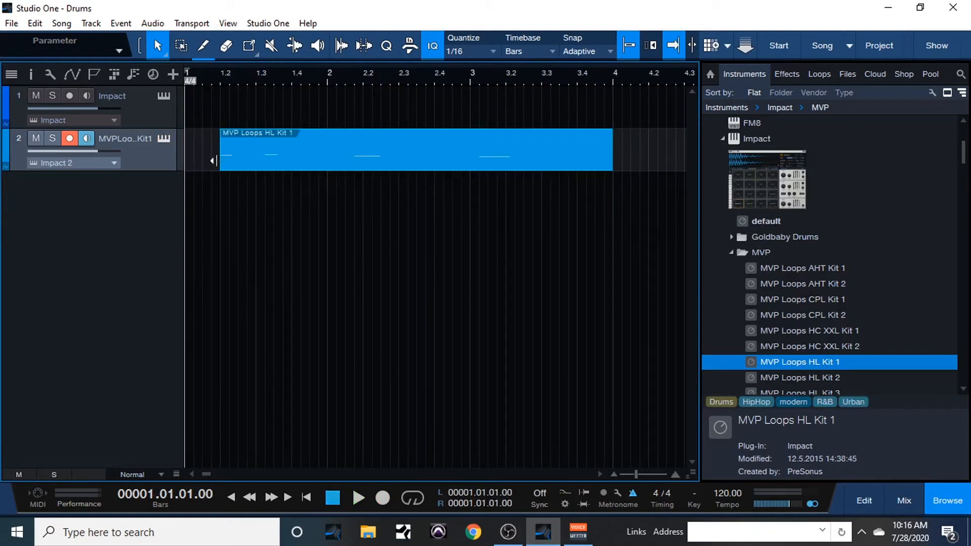
pyautogui.click(202, 47)
pyautogui.click(243, 152)
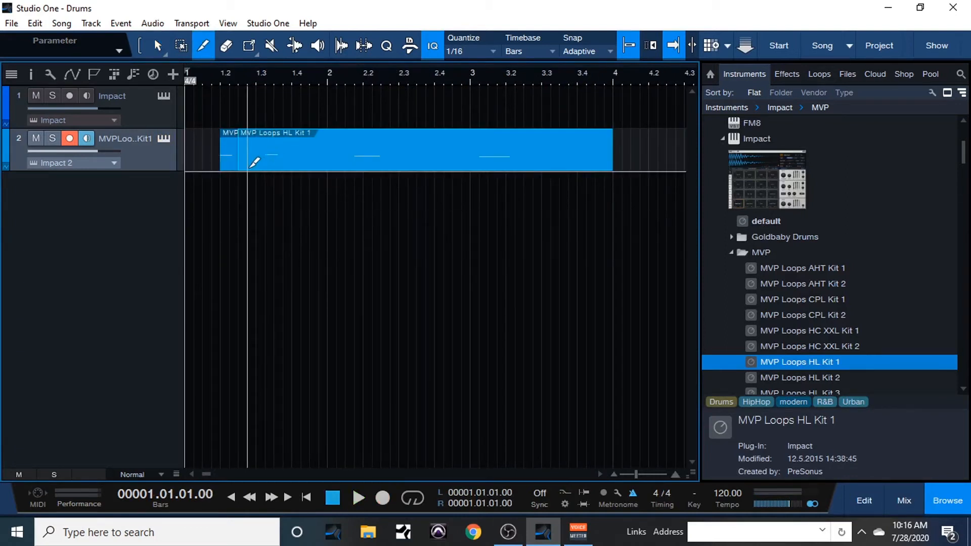
pyautogui.click(261, 159)
pyautogui.click(286, 158)
pyautogui.click(348, 158)
pyautogui.click(391, 157)
pyautogui.click(471, 157)
pyautogui.click(516, 156)
# Delete the four empty segments between and after the notes.
pyautogui.click(158, 46)
pyautogui.click(253, 152)
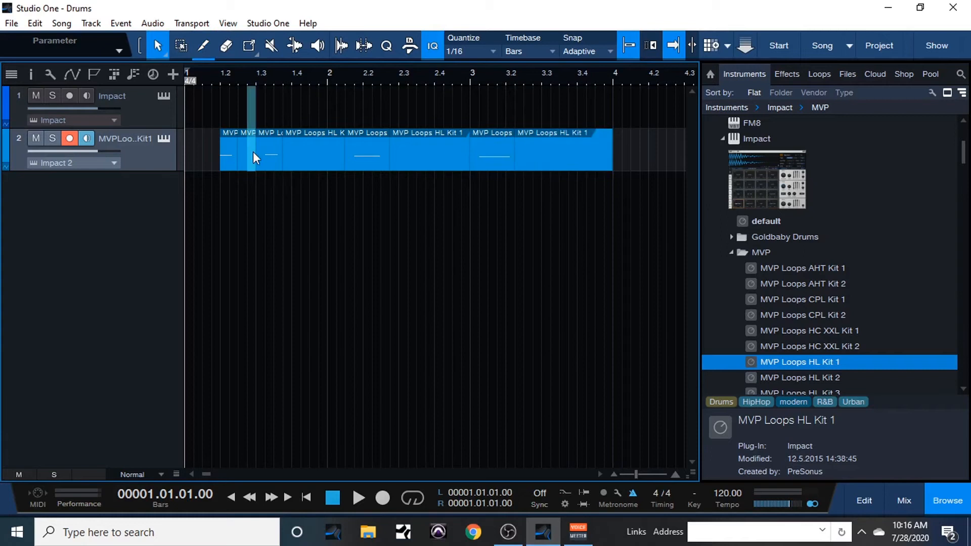
pyautogui.press('Delete')
pyautogui.click(317, 156)
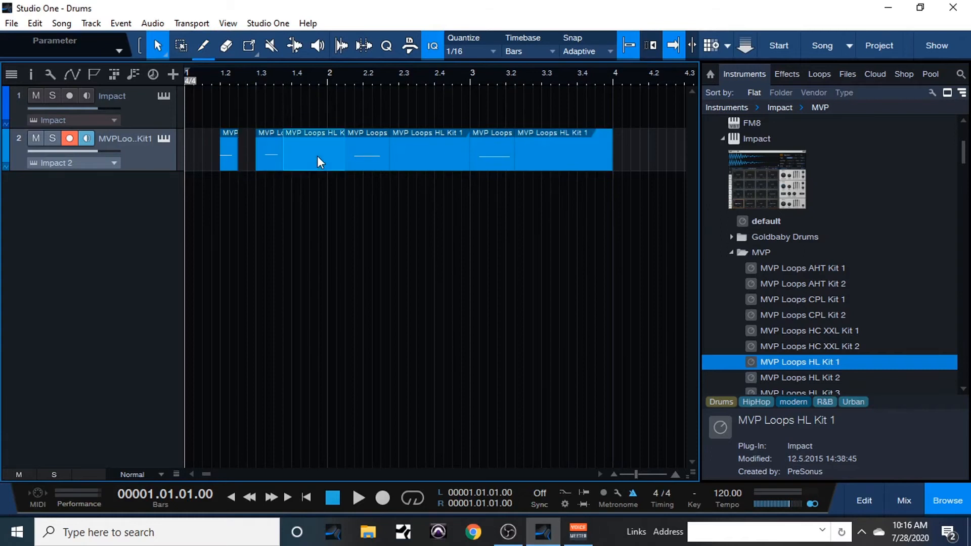
pyautogui.press('Delete')
pyautogui.click(423, 152)
pyautogui.press('Delete')
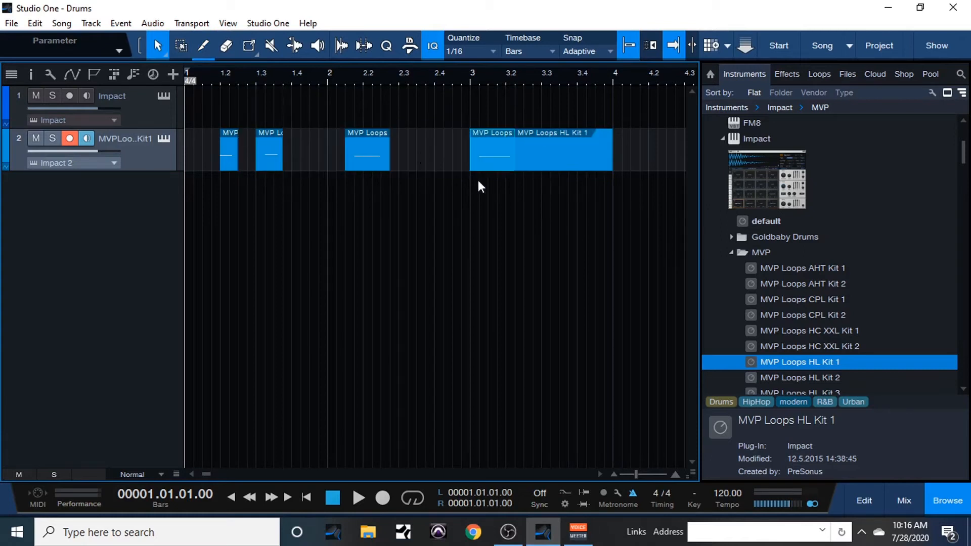
pyautogui.click(591, 159)
pyautogui.press('Delete')
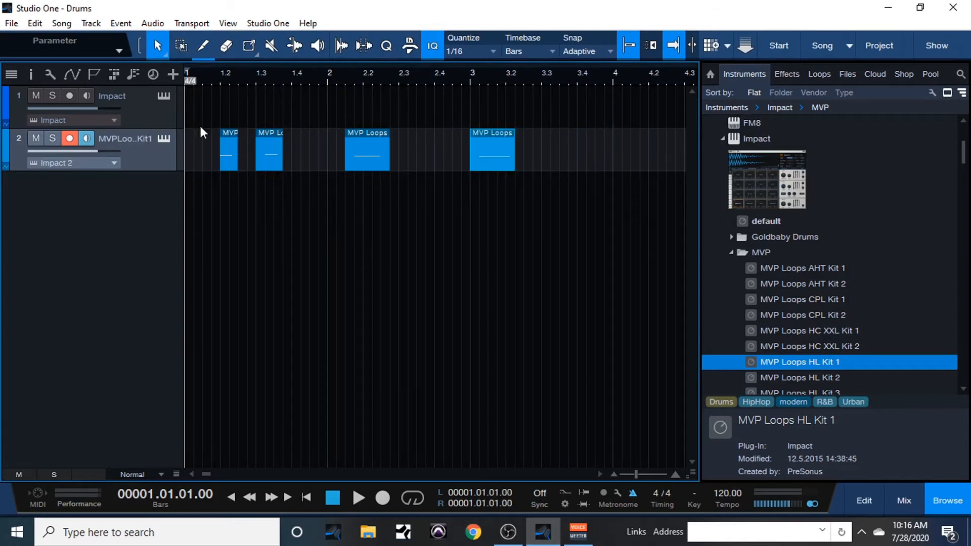
# Nudge the first clip slightly earlier and load it onto pad F 1 of the first Impact instrument.
pyautogui.click(162, 95)
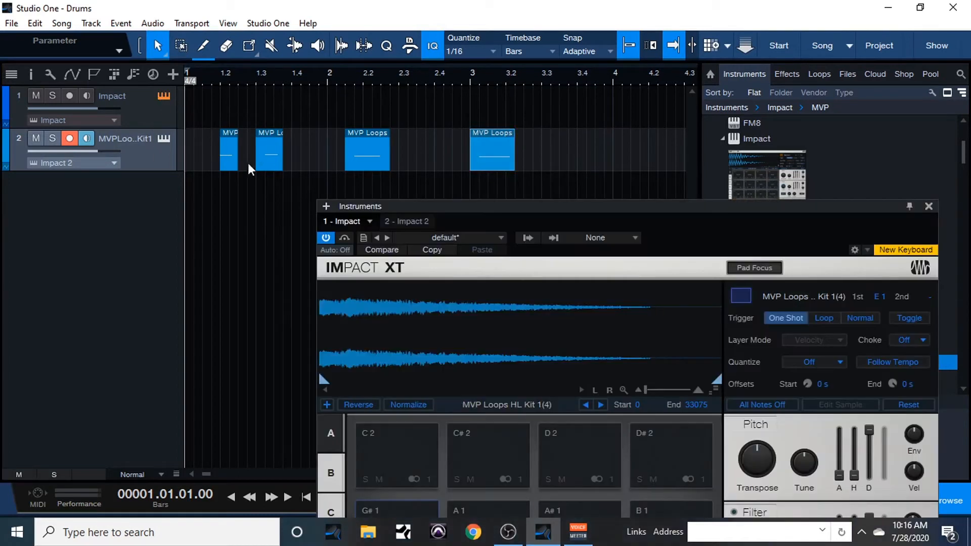
pyautogui.moveTo(231, 155)
pyautogui.mouseDown()
pyautogui.moveTo(296, 192)
pyautogui.moveTo(224, 145)
pyautogui.mouseUp()
pyautogui.moveTo(484, 203); pyautogui.dragTo(685, 58)
pyautogui.moveTo(219, 152); pyautogui.dragTo(686, 465)
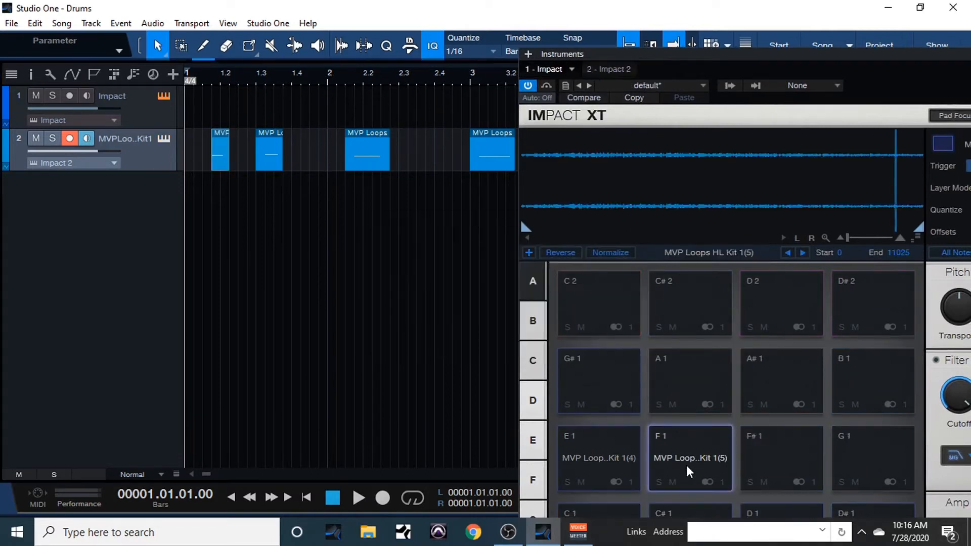
# Load the second clip onto pad F# 1 and audition pads F 1 and F# 1.
pyautogui.moveTo(268, 162); pyautogui.dragTo(763, 450)
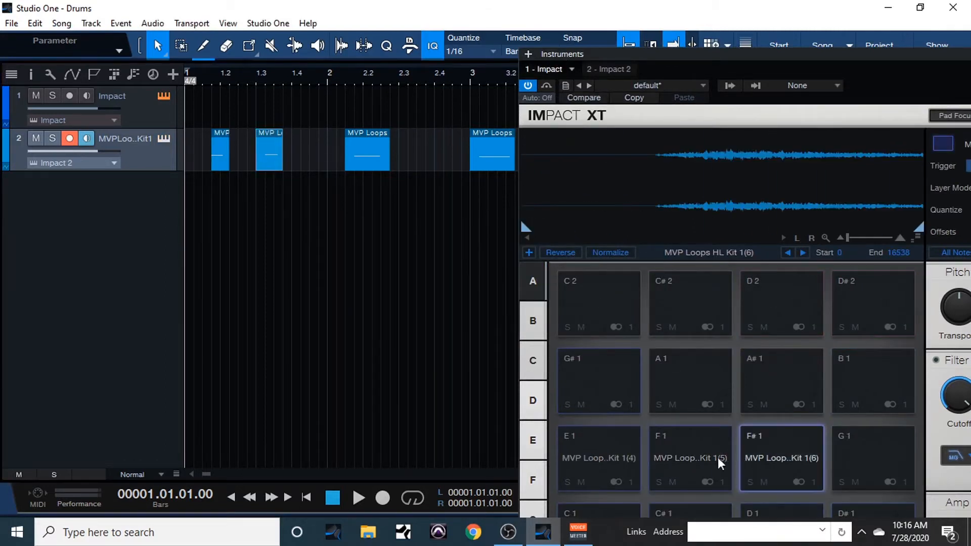
pyautogui.click(724, 457)
pyautogui.click(774, 457)
# Load the third clip onto pad G 1 and trim the silence by setting its sample start to 5520.
pyautogui.moveTo(360, 157); pyautogui.dragTo(837, 441)
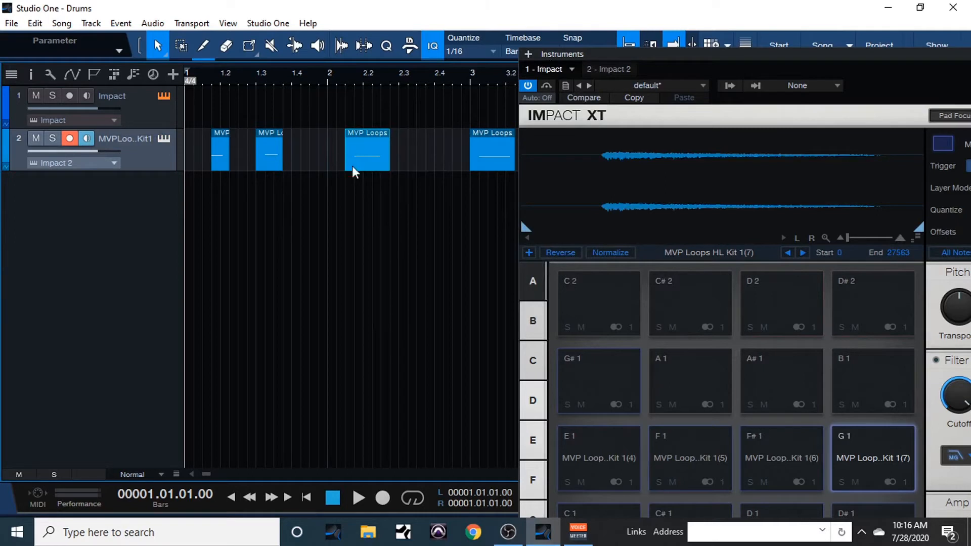
pyautogui.moveTo(526, 228); pyautogui.dragTo(605, 231)
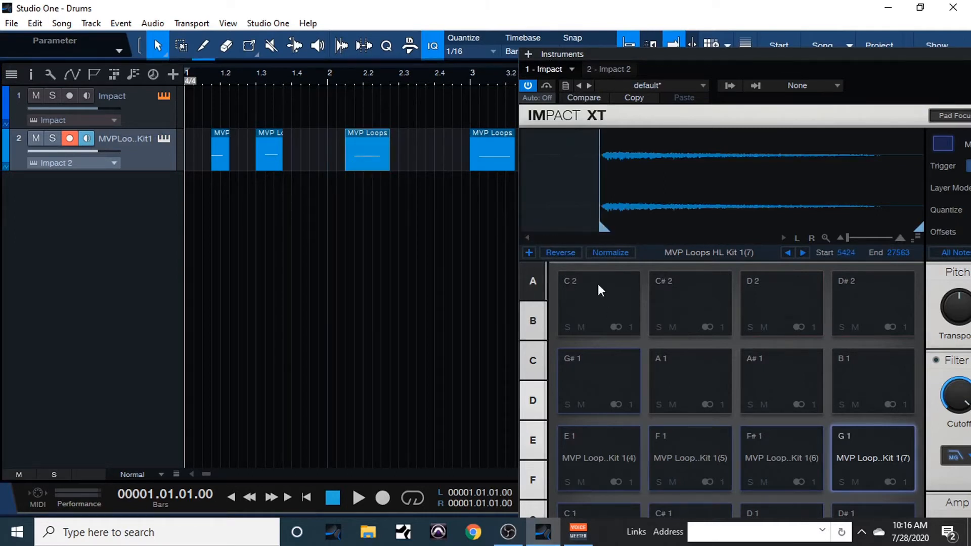
pyautogui.click(855, 459)
pyautogui.moveTo(607, 233); pyautogui.dragTo(495, 222)
pyautogui.click(861, 445)
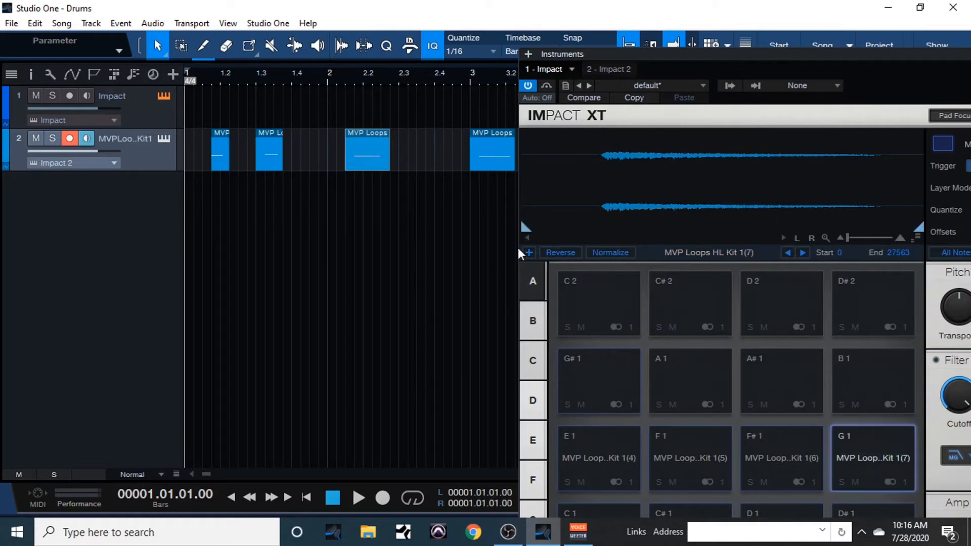
pyautogui.moveTo(527, 228); pyautogui.dragTo(613, 228)
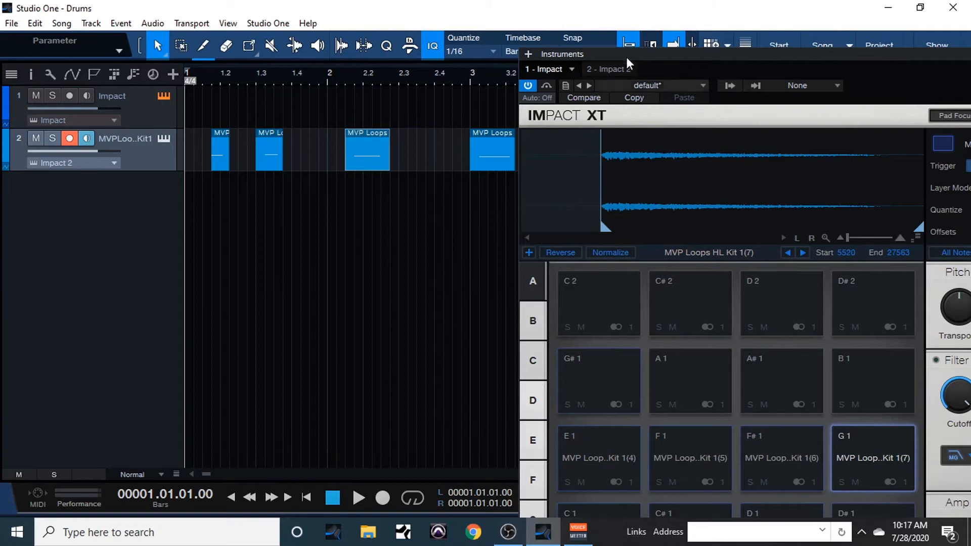
# Load the fourth clip onto pad G# 1.
pyautogui.moveTo(626, 56); pyautogui.dragTo(666, 41)
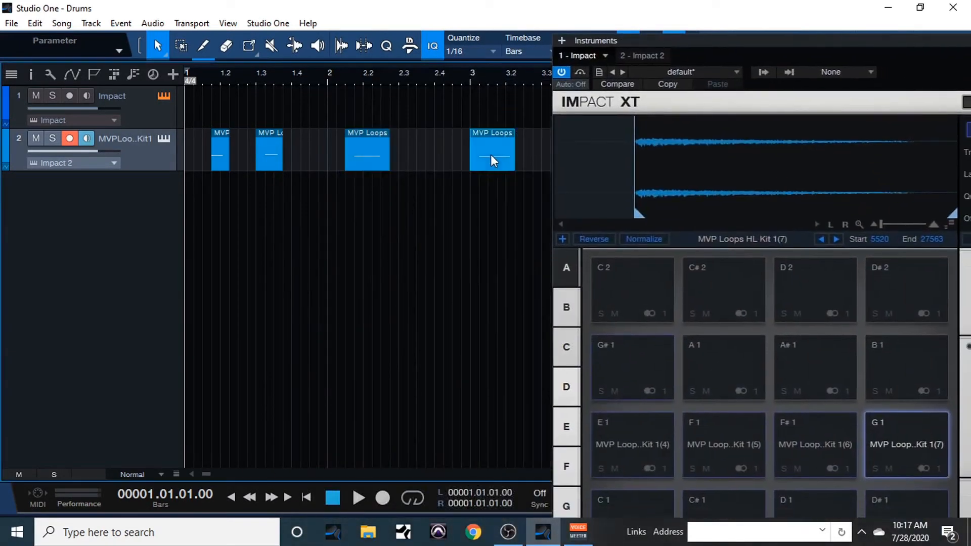
pyautogui.click(608, 59)
pyautogui.moveTo(609, 59); pyautogui.dragTo(631, 357)
pyautogui.moveTo(741, 39); pyautogui.dragTo(418, 6)
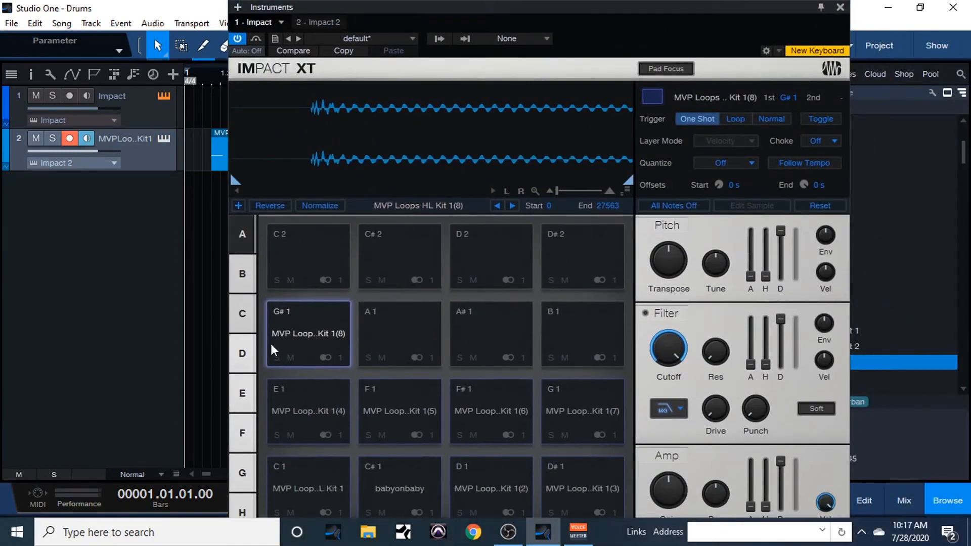
pyautogui.rightClick(379, 330)
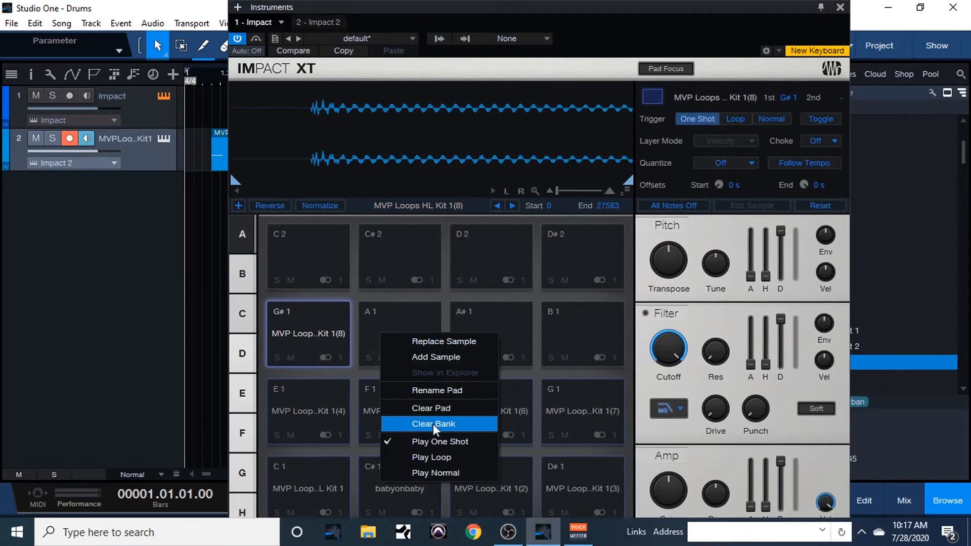
pyautogui.click(387, 21)
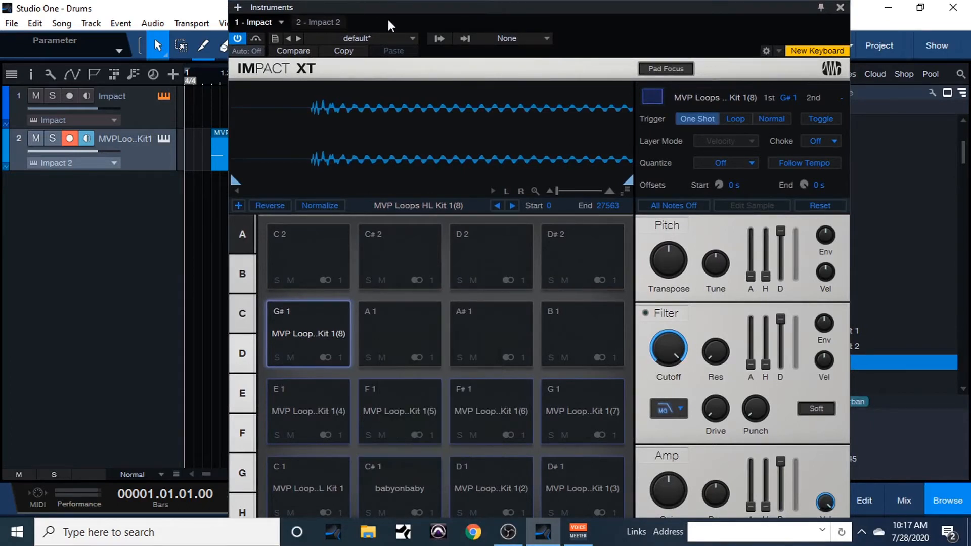
# Store the custom kit as an Impact preset named Drums in the MVP subfolder.
pyautogui.click(275, 39)
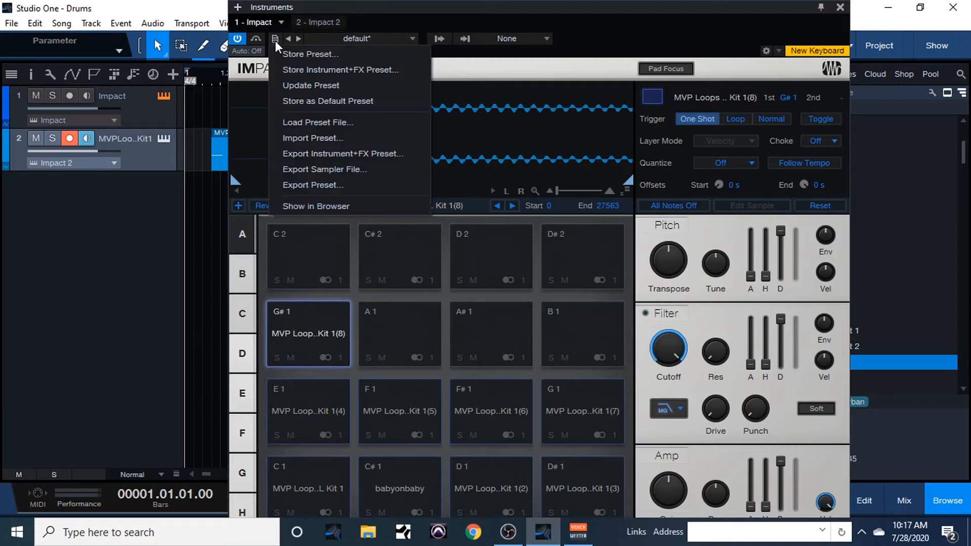
pyautogui.click(292, 54)
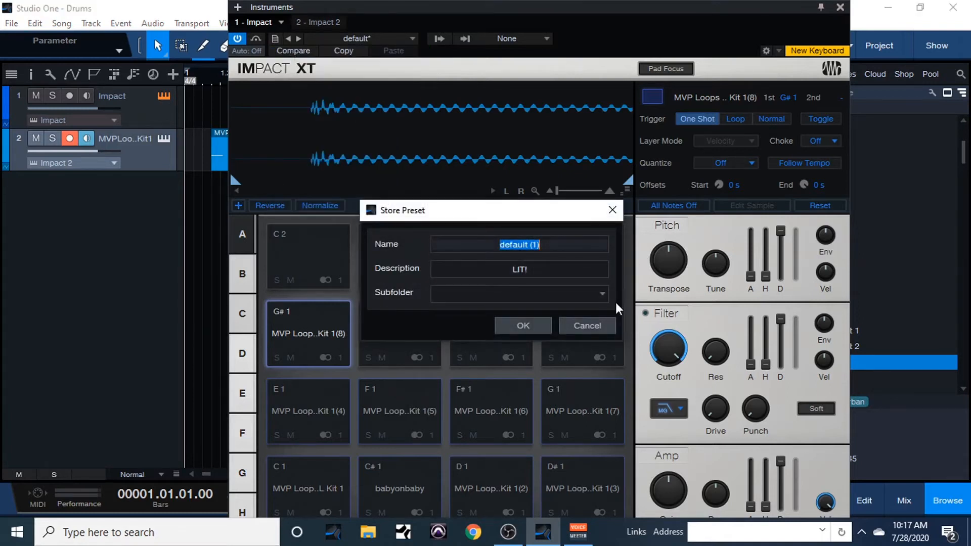
pyautogui.write('Drums')
pyautogui.click(601, 295)
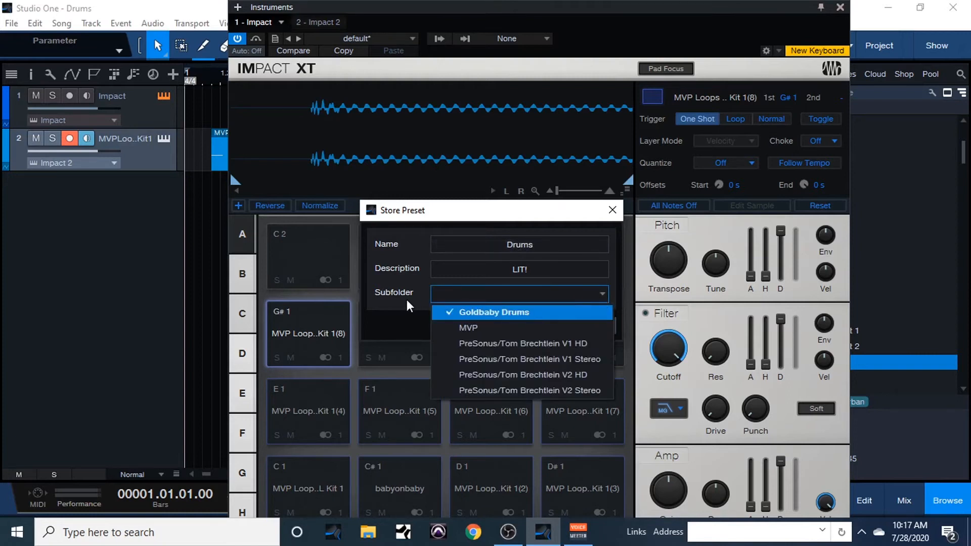
pyautogui.click(465, 329)
pyautogui.click(541, 332)
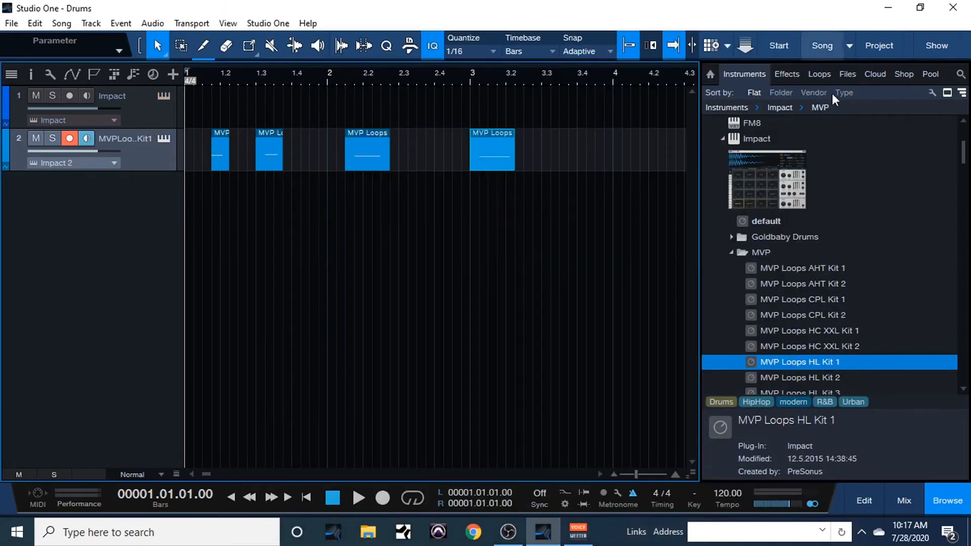
# Close the instrument, find the stored Drums preset among the Impact presets, and load it onto a new instrument track.
pyautogui.click(840, 7)
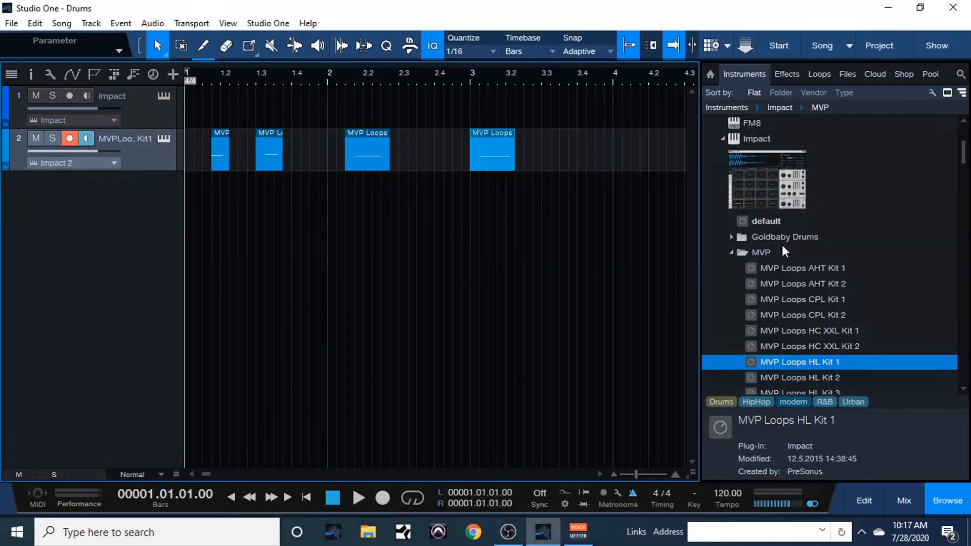
pyautogui.scroll(-1, 773, 304)
pyautogui.click(736, 219)
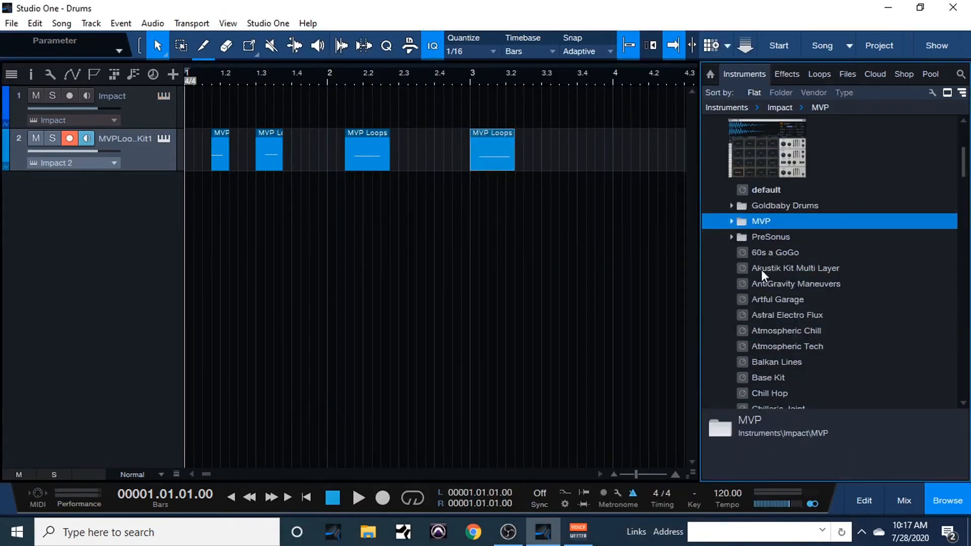
pyautogui.scroll(-6, 756, 283)
pyautogui.scroll(-3, 757, 302)
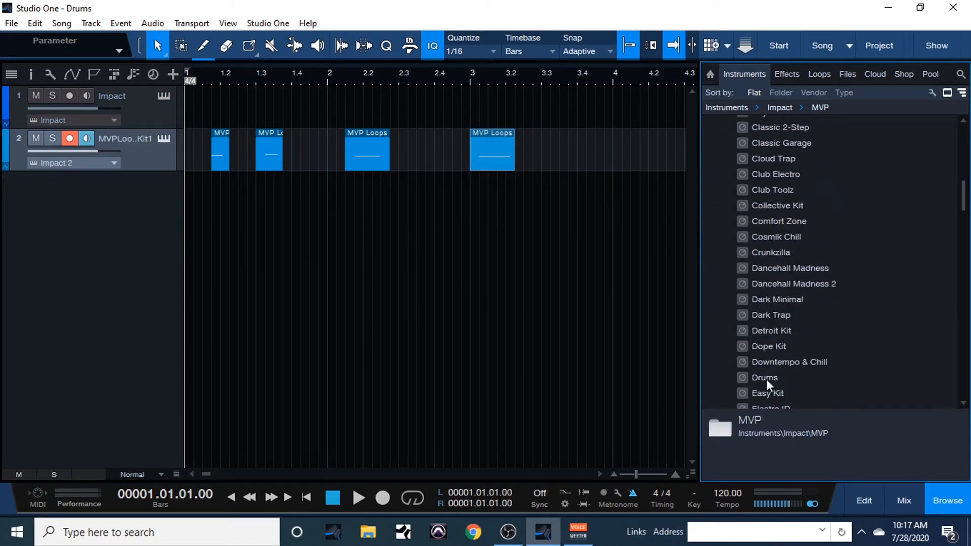
pyautogui.scroll(6, 793, 374)
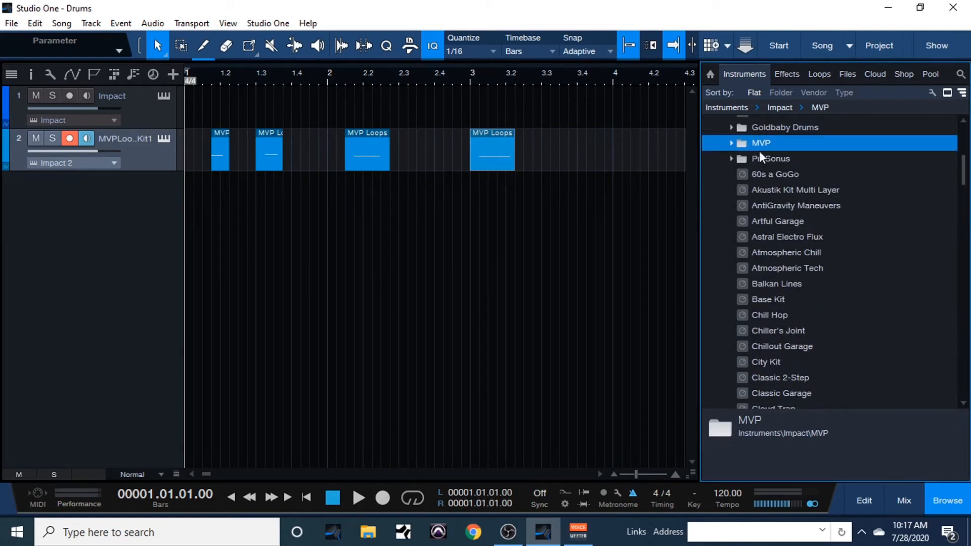
pyautogui.scroll(-7, 757, 197)
pyautogui.scroll(-3, 763, 208)
pyautogui.scroll(8, 762, 209)
pyautogui.scroll(-5, 760, 205)
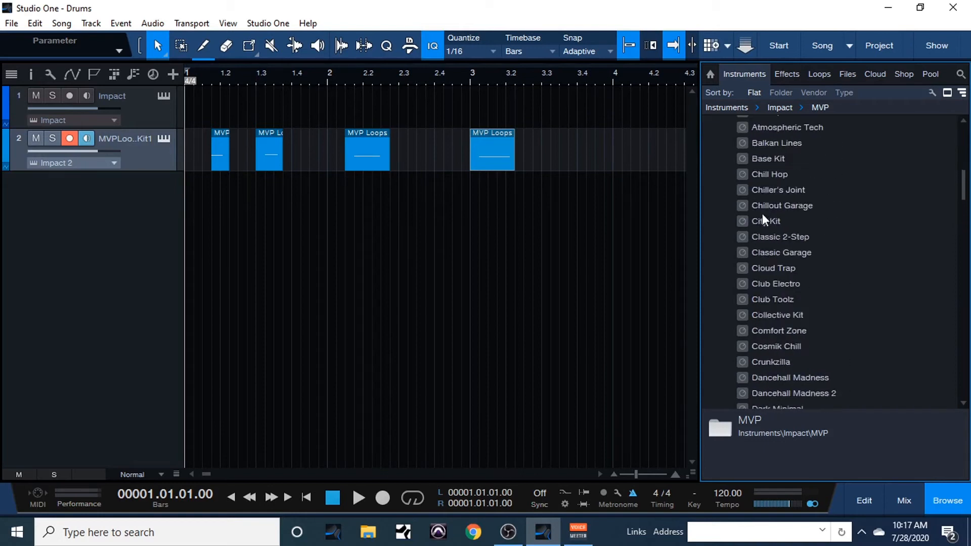
pyautogui.scroll(-2, 779, 268)
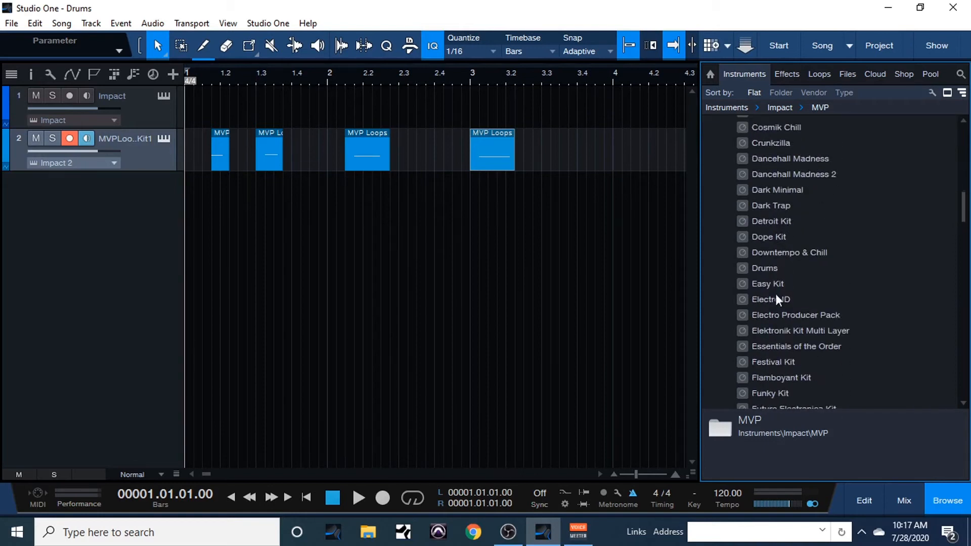
pyautogui.moveTo(764, 268); pyautogui.dragTo(66, 265)
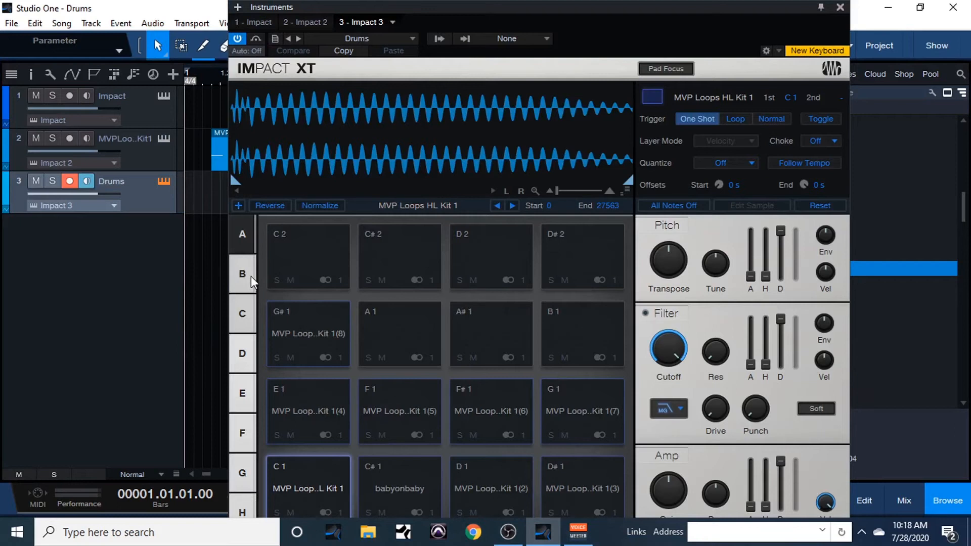
# View pad banks B and C of the loaded Drums kit, return to bank A and close the instrument.
pyautogui.click(250, 275)
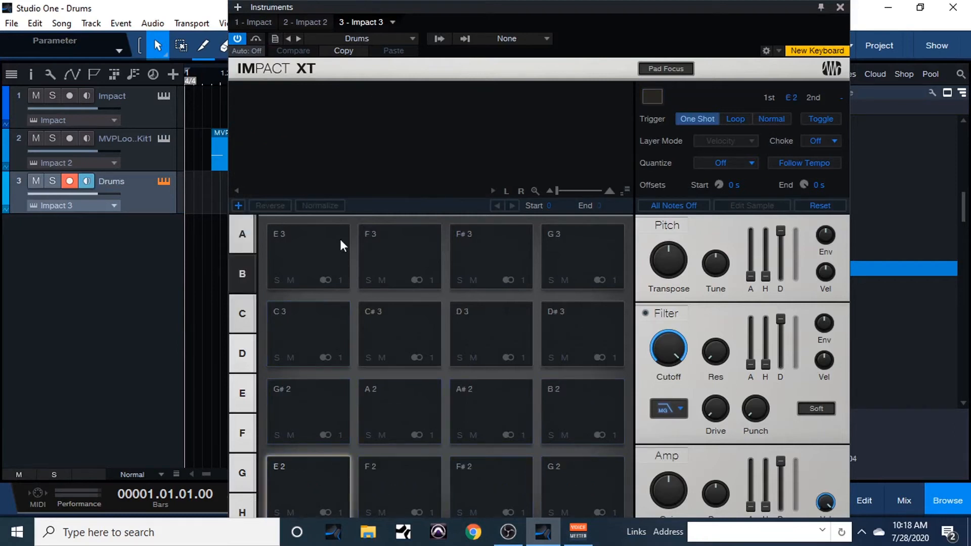
pyautogui.click(243, 315)
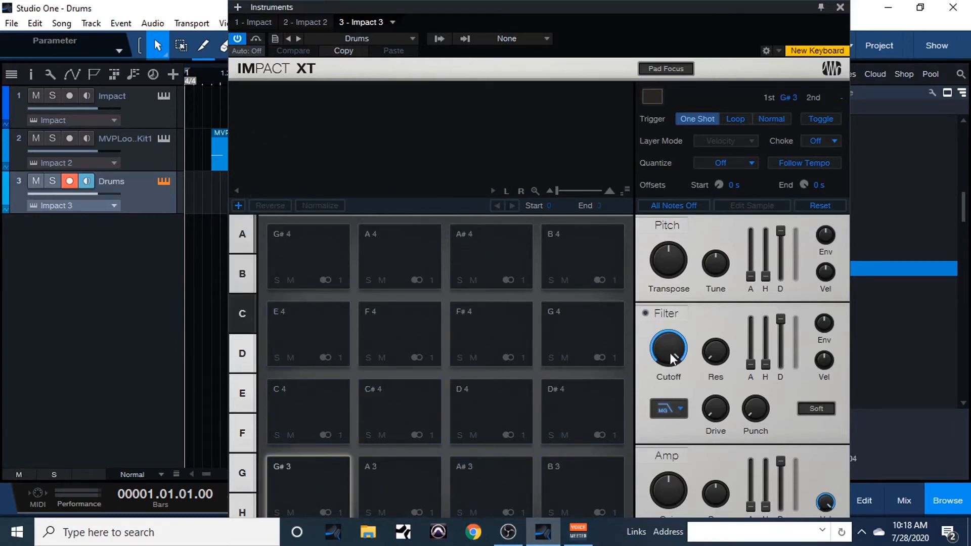
pyautogui.click(244, 245)
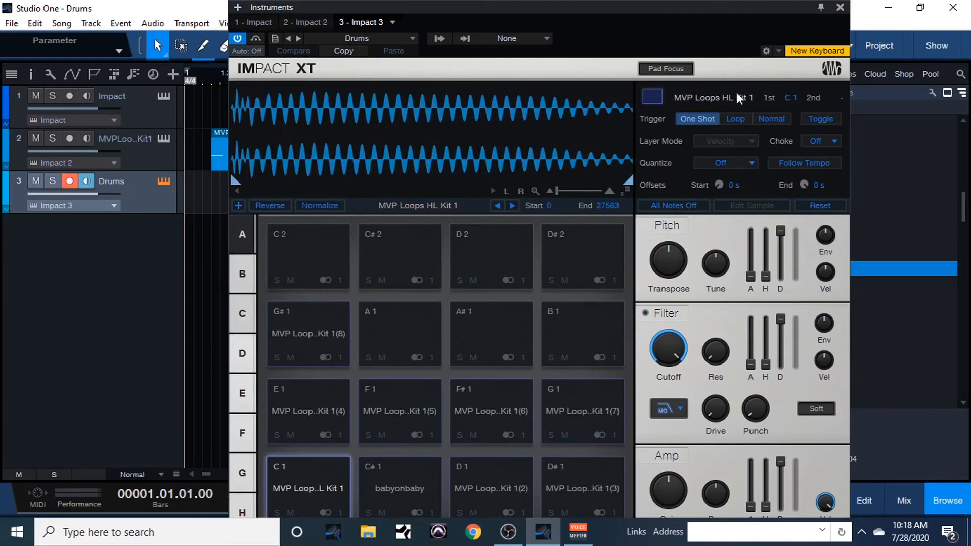
pyautogui.click(840, 7)
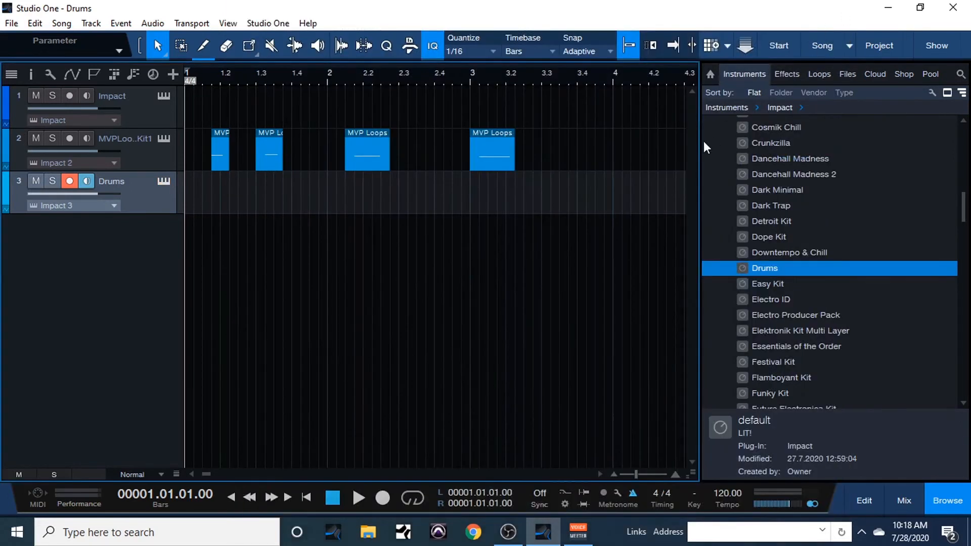
# Add the SampleOne sampler on a new instrument track and close its window.
pyautogui.scroll(-2, 796, 239)
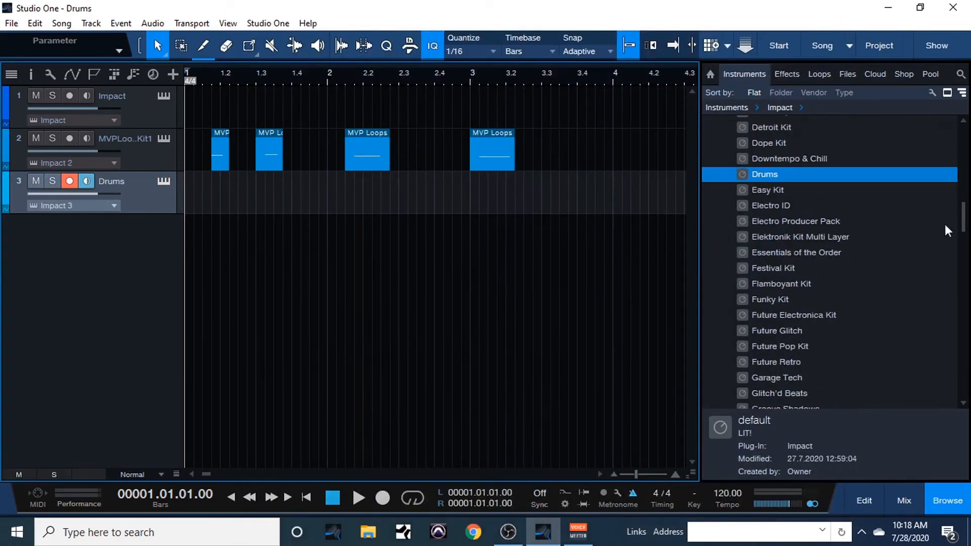
pyautogui.moveTo(964, 221); pyautogui.dragTo(952, 409)
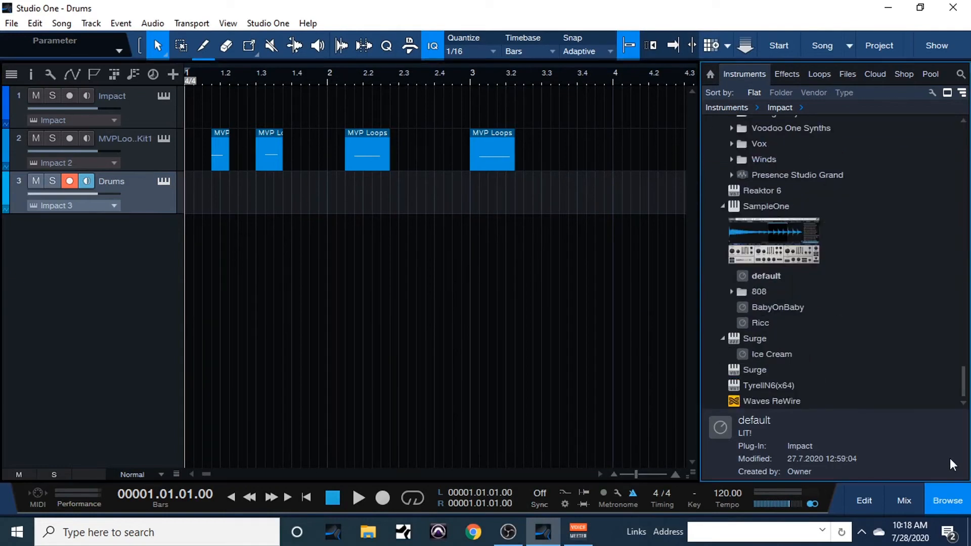
pyautogui.moveTo(766, 206); pyautogui.dragTo(101, 288)
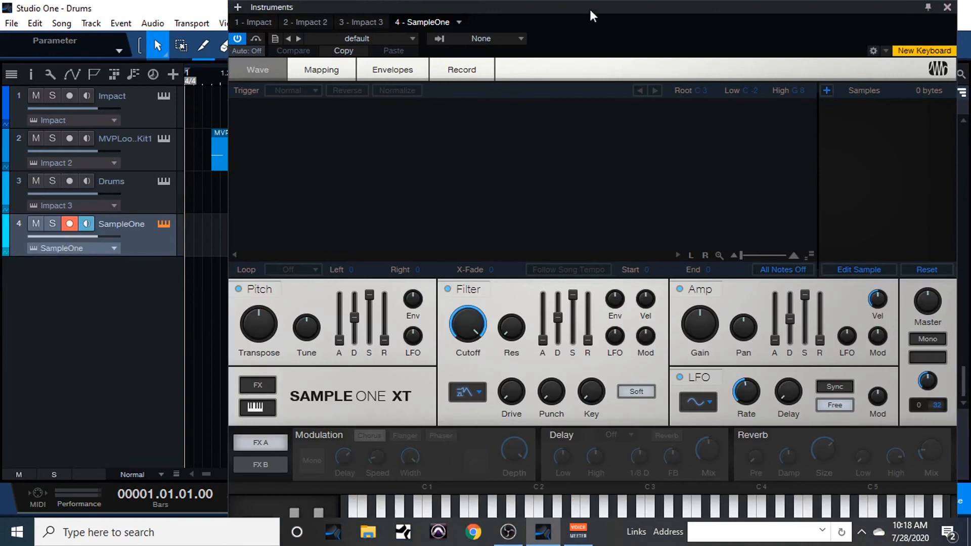
pyautogui.moveTo(590, 7); pyautogui.dragTo(418, 83)
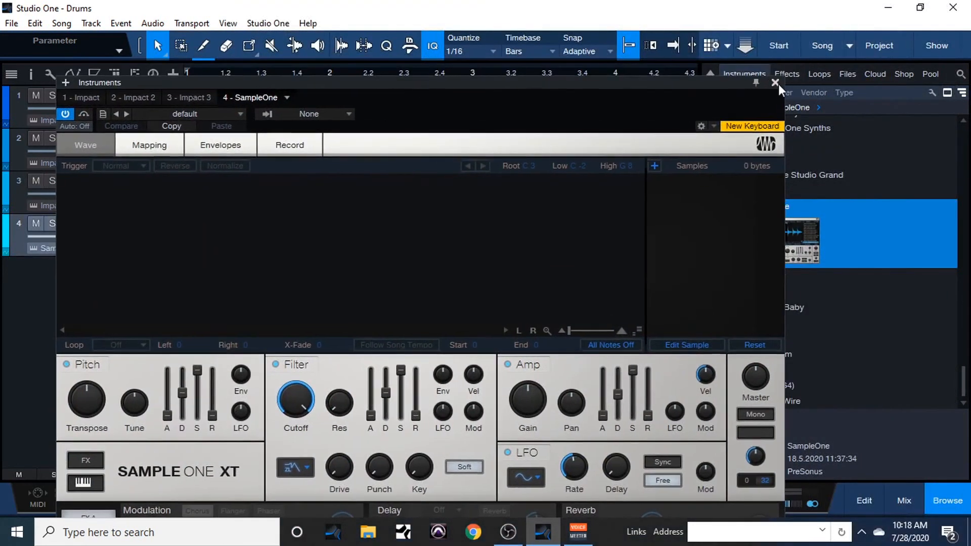
pyautogui.click(775, 84)
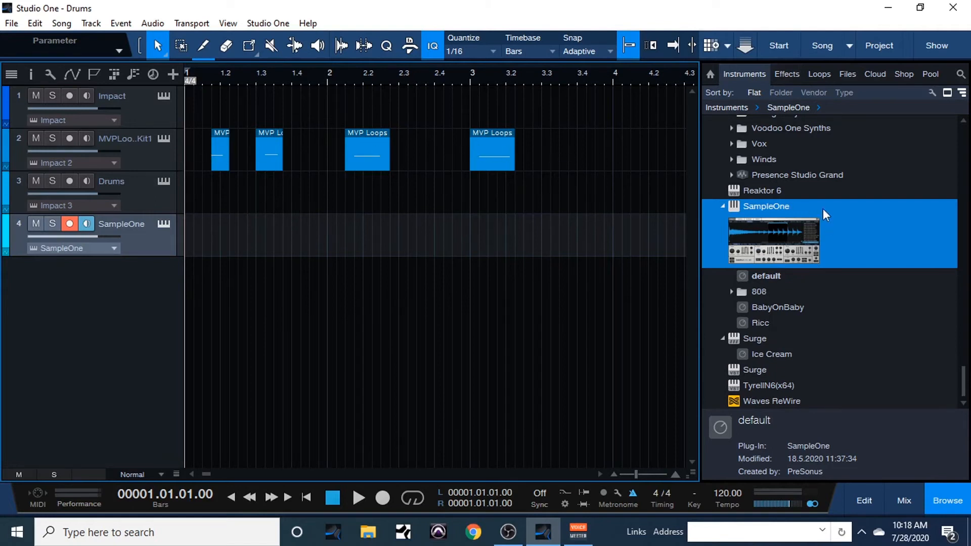
pyautogui.click(847, 75)
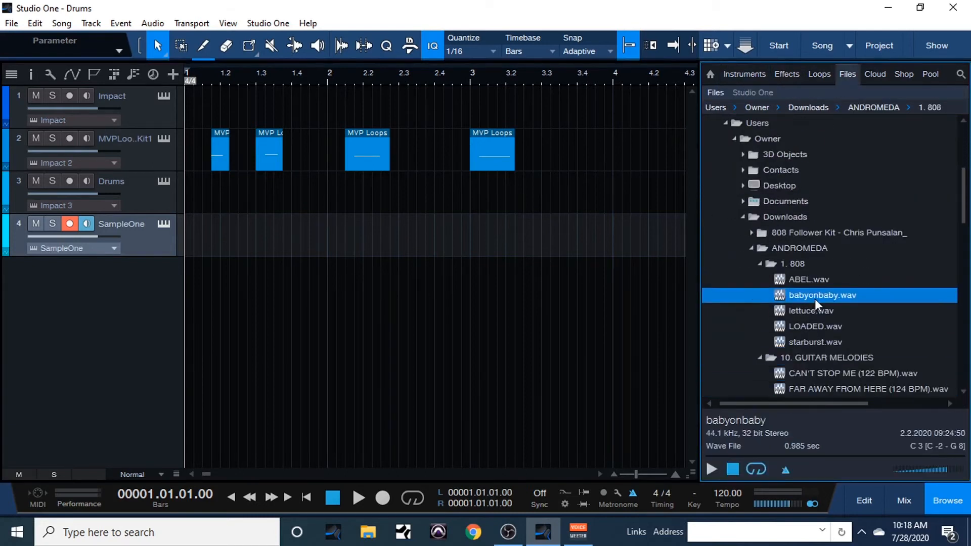
pyautogui.click(742, 71)
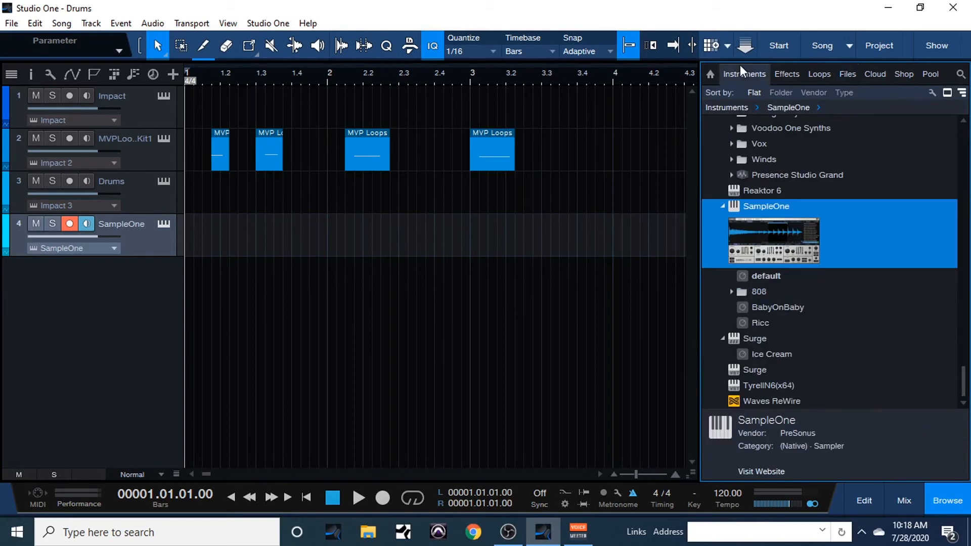
# Delete the four recorded clips from the MVP Loops kit track and select the Impact track.
pyautogui.click(156, 117)
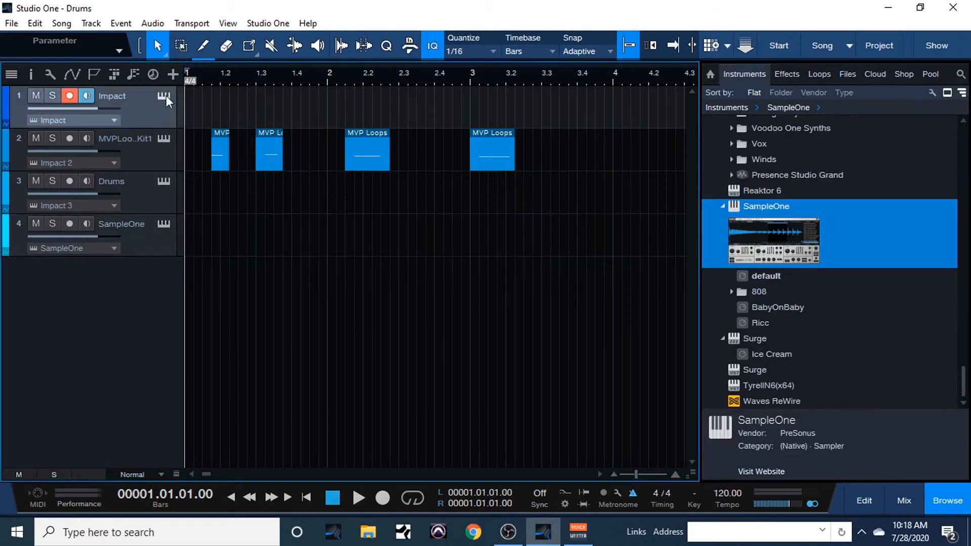
pyautogui.click(70, 168)
pyautogui.press('Delete')
pyautogui.click(173, 115)
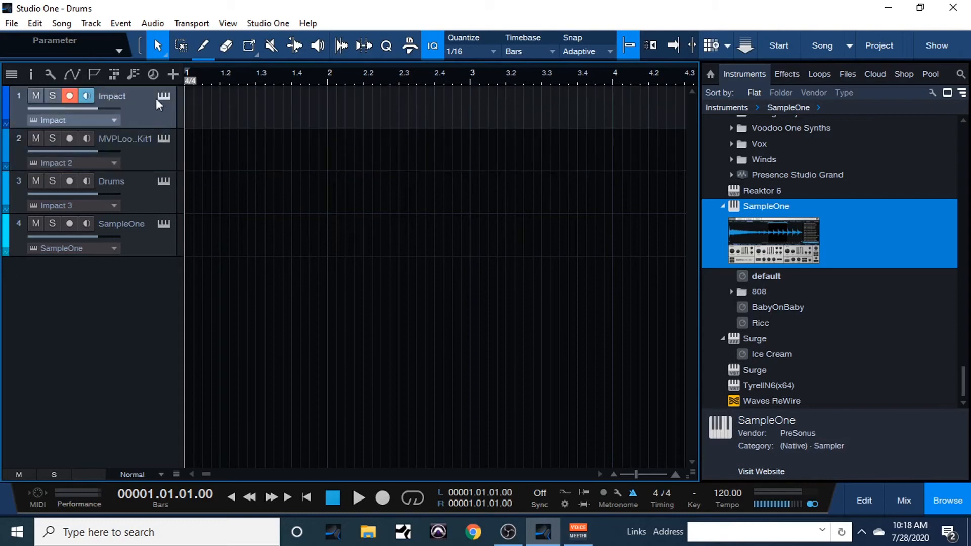
# Audition the babyonbaby pad C# 1 in the first Impact kit and record a one-bar clip on the Impact track.
pyautogui.click(163, 95)
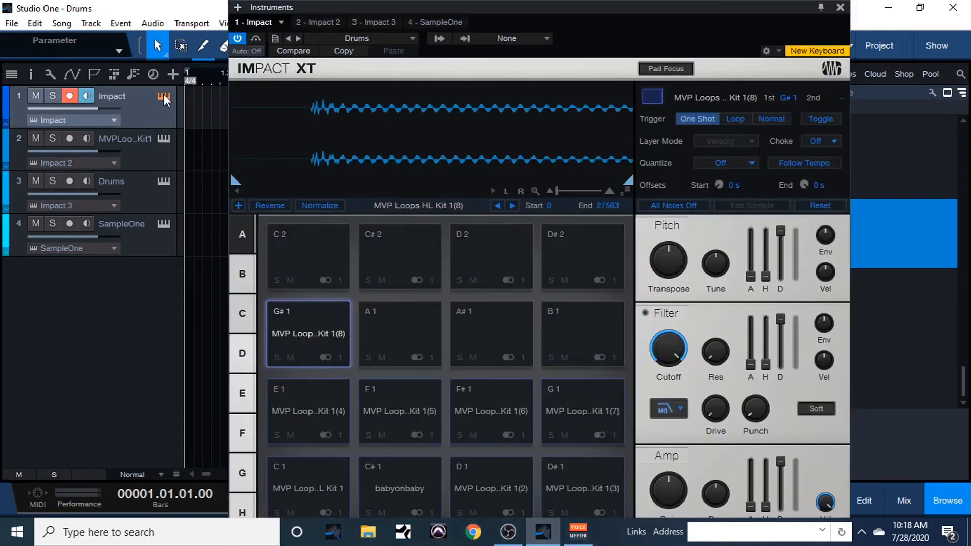
pyautogui.click(416, 489)
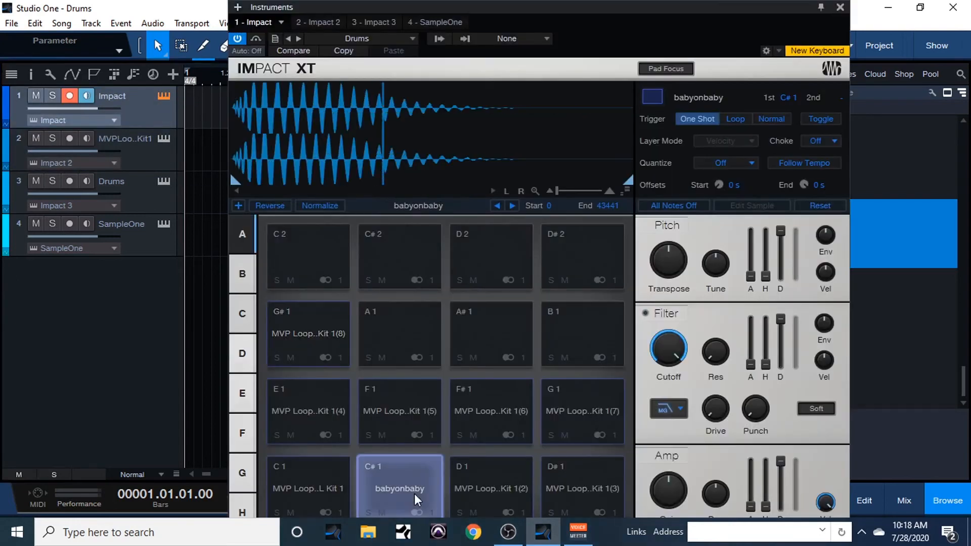
pyautogui.click(839, 9)
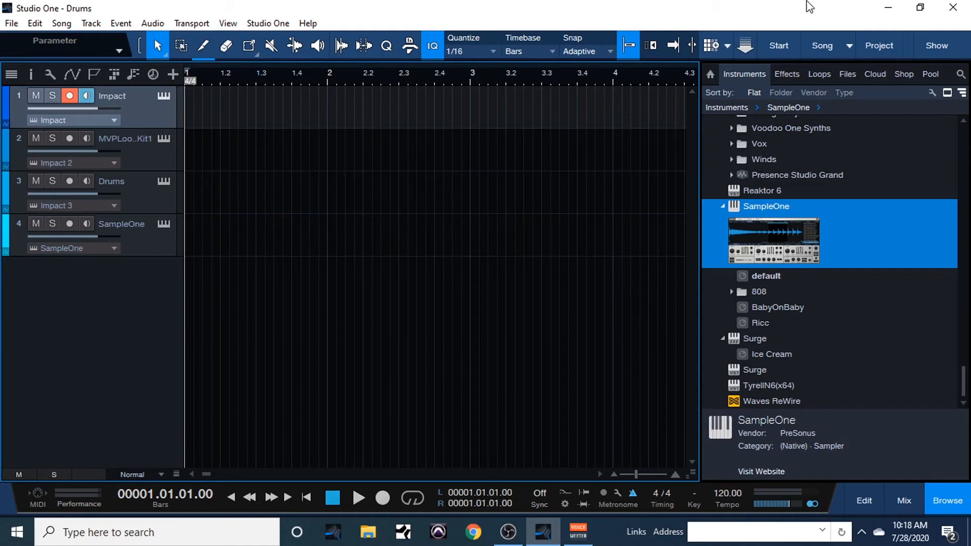
pyautogui.press('KP_Multiply')
pyautogui.press('space')
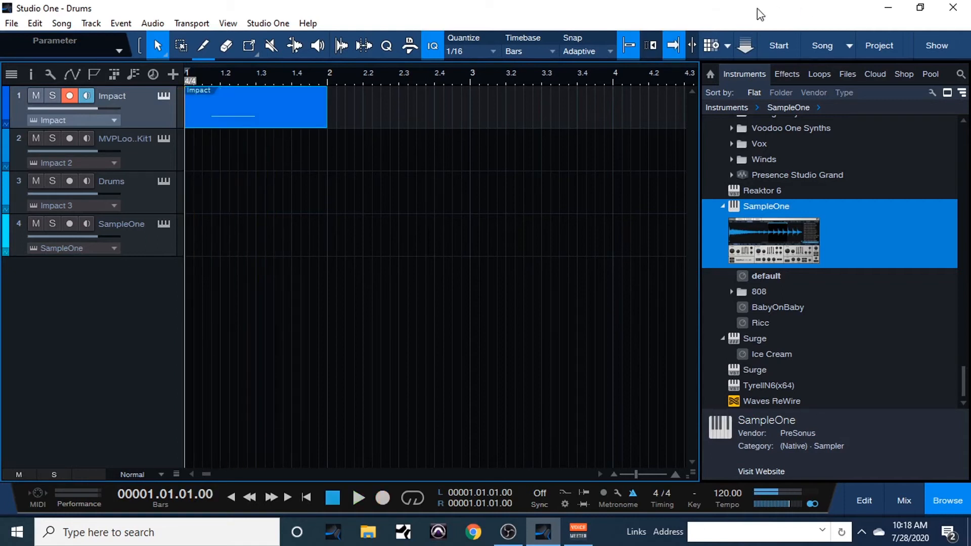
# Load the recorded Impact clip into SampleOne as its sample.
pyautogui.click(166, 226)
pyautogui.moveTo(370, 89); pyautogui.dragTo(746, 70)
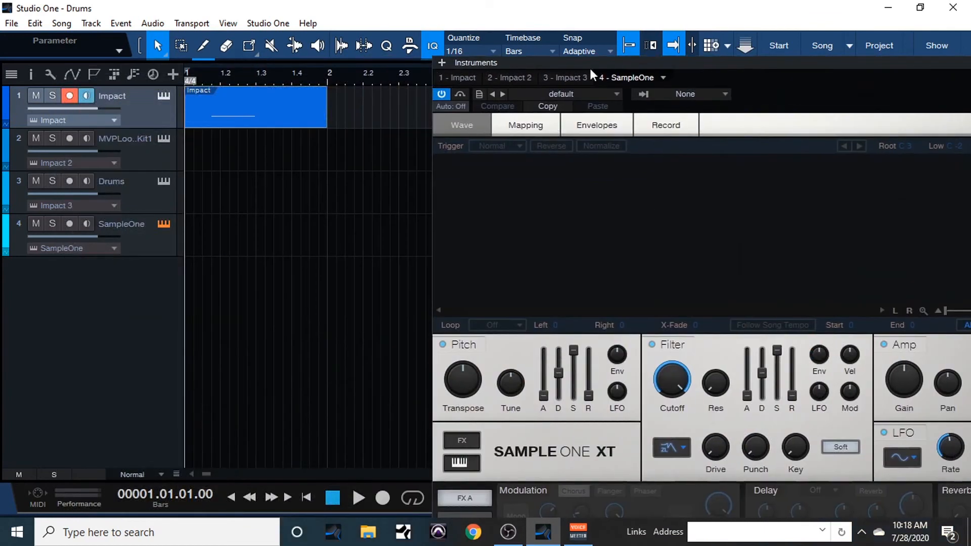
pyautogui.moveTo(263, 123); pyautogui.dragTo(625, 223)
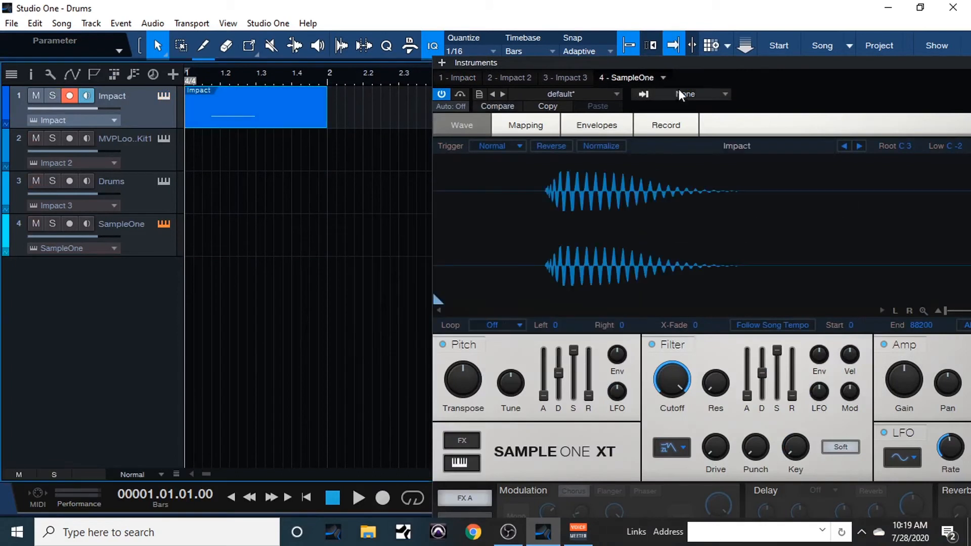
pyautogui.moveTo(697, 60); pyautogui.dragTo(503, 49)
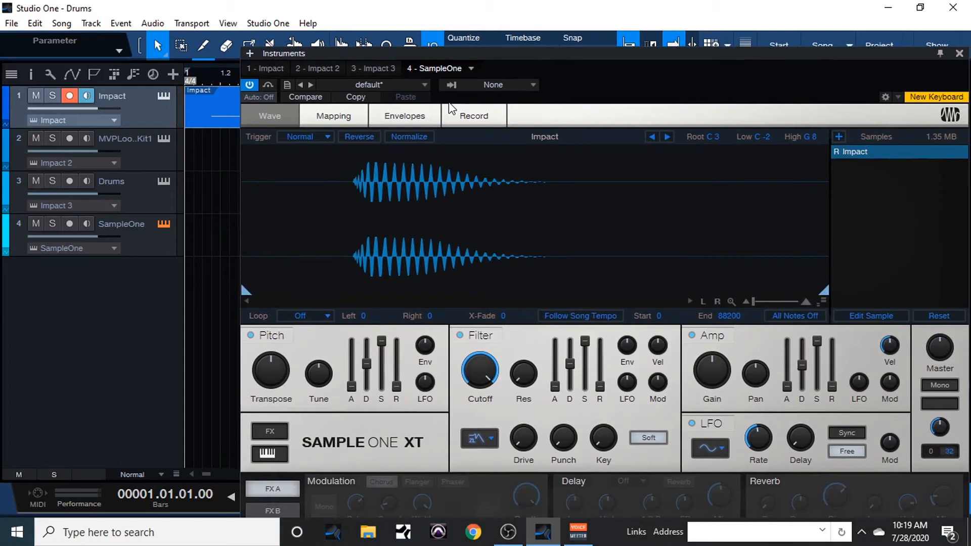
# Arm the SampleOne track, trim the silence by setting the sample start to 16509, and close the sampler.
pyautogui.click(165, 244)
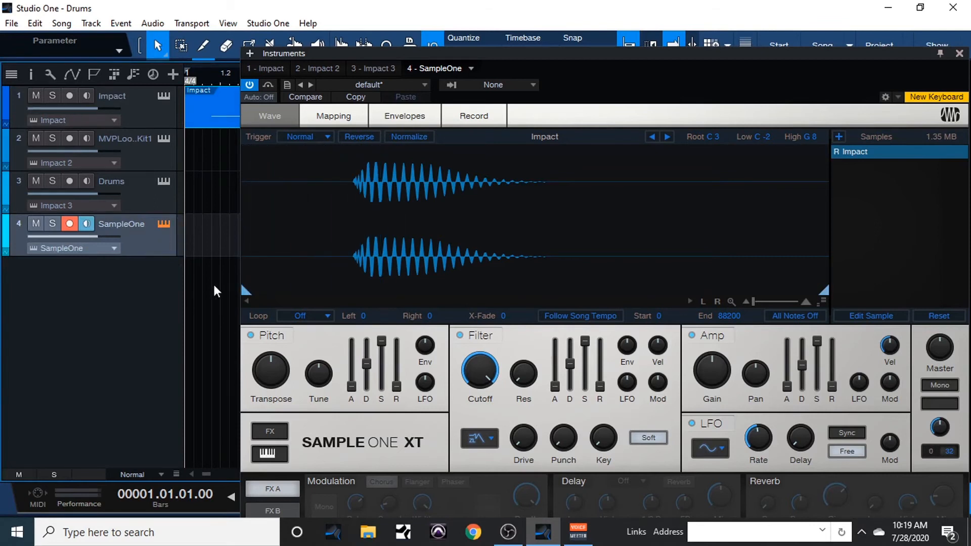
pyautogui.moveTo(246, 293); pyautogui.dragTo(322, 277)
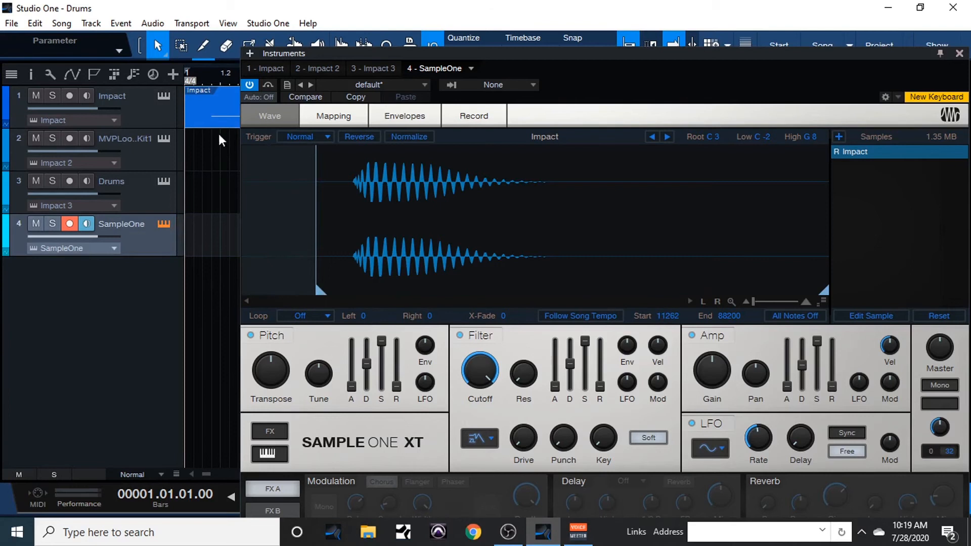
pyautogui.moveTo(319, 296); pyautogui.dragTo(350, 279)
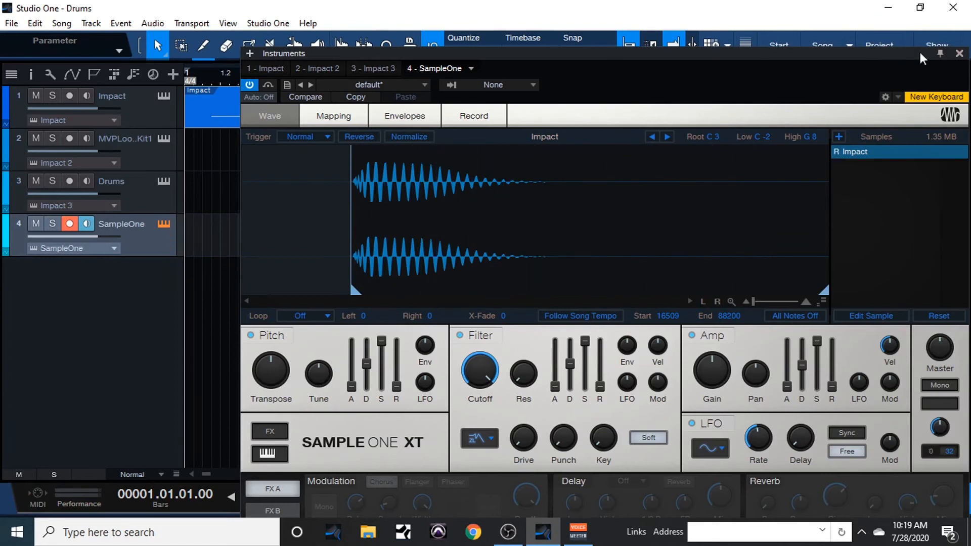
pyautogui.click(958, 53)
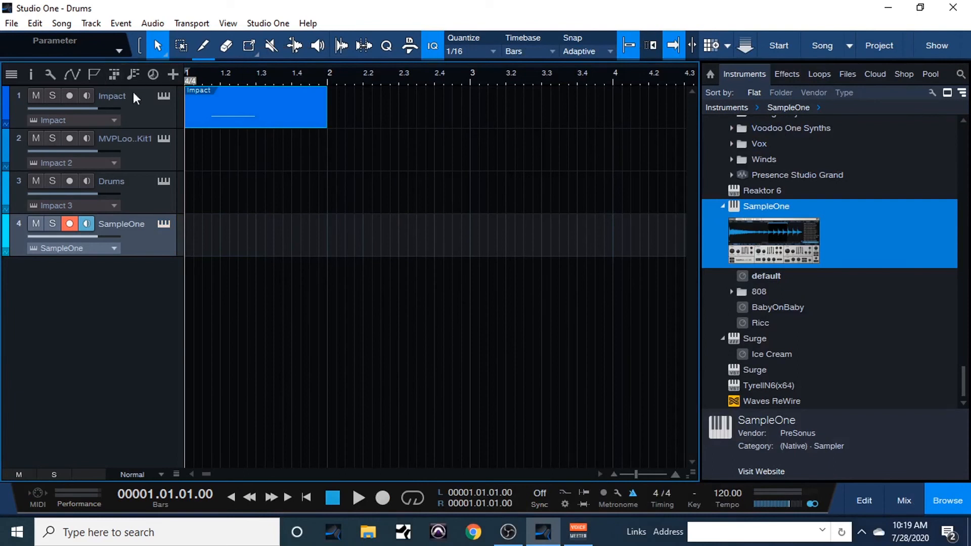
# Reopen the first Impact kit and shorten the sample on pad C 1 by setting its end to 23664.
pyautogui.click(163, 96)
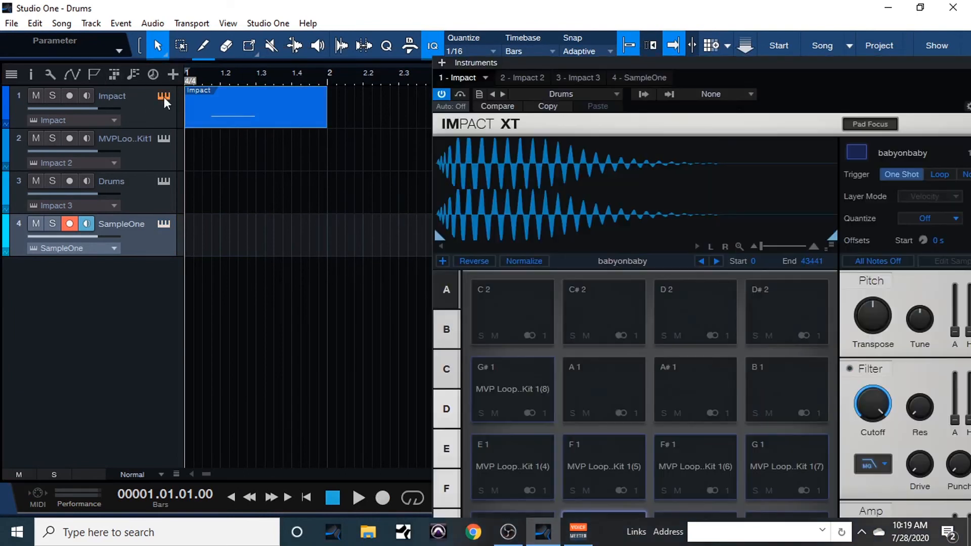
pyautogui.moveTo(712, 62); pyautogui.dragTo(427, 4)
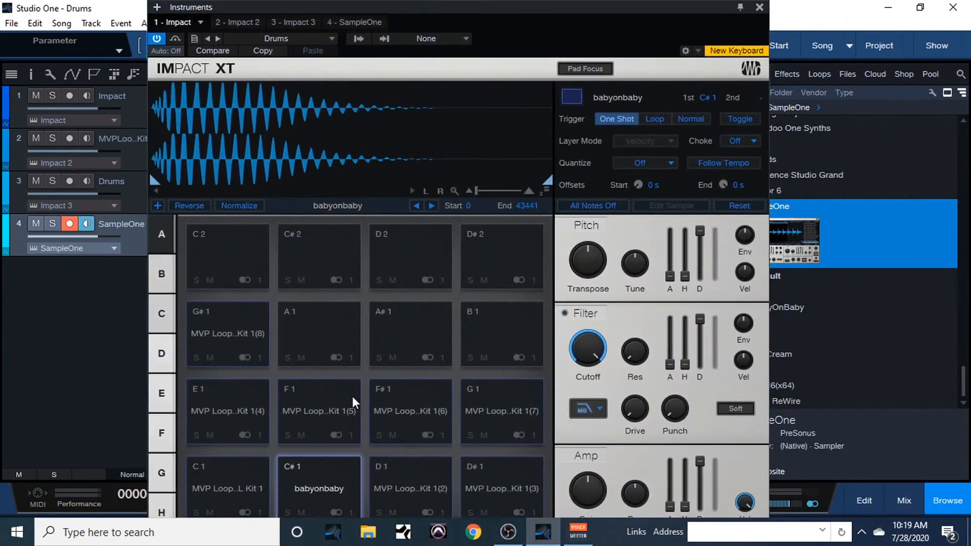
pyautogui.click(243, 480)
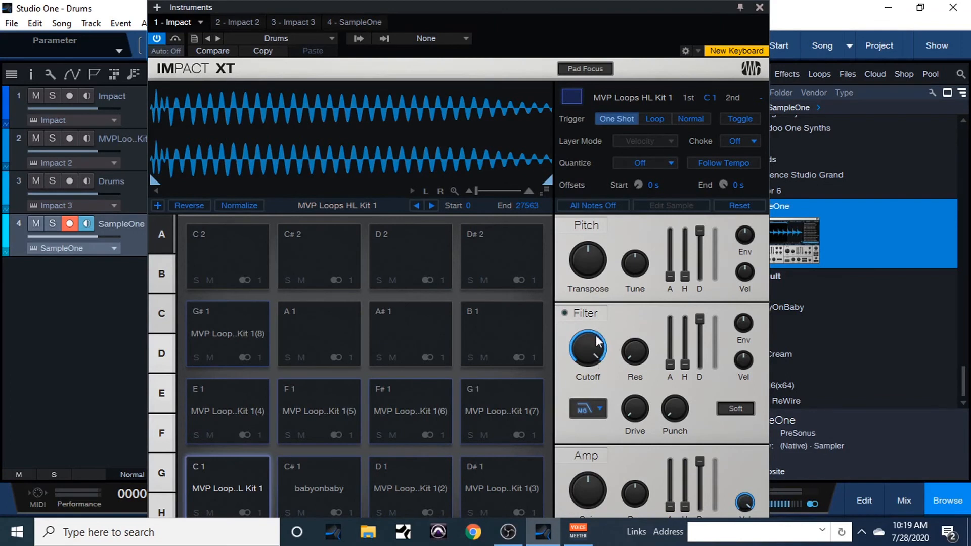
pyautogui.click(242, 486)
pyautogui.moveTo(547, 180); pyautogui.dragTo(496, 182)
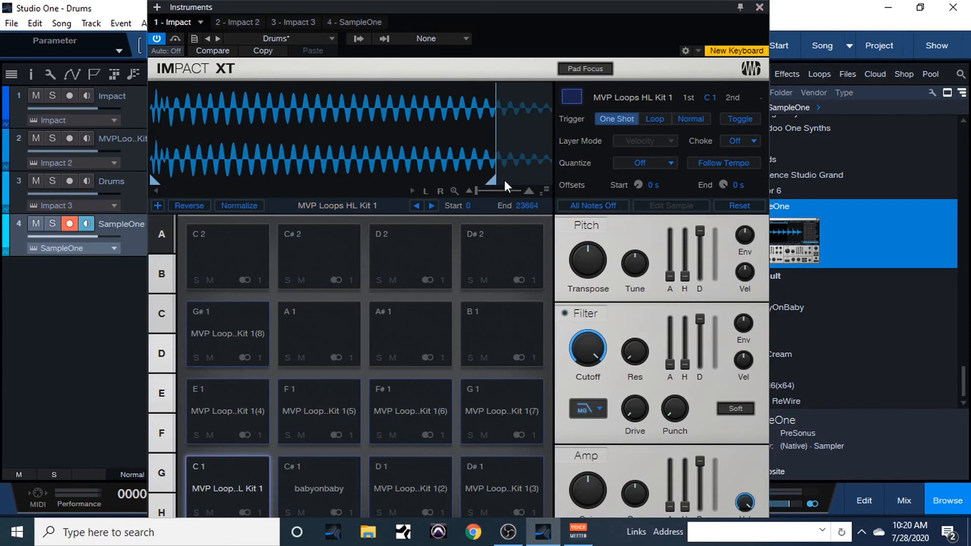
# Enable the filter on pad C 1, lower its cutoff to 5.20 kHz, and audition the result.
pyautogui.click(245, 480)
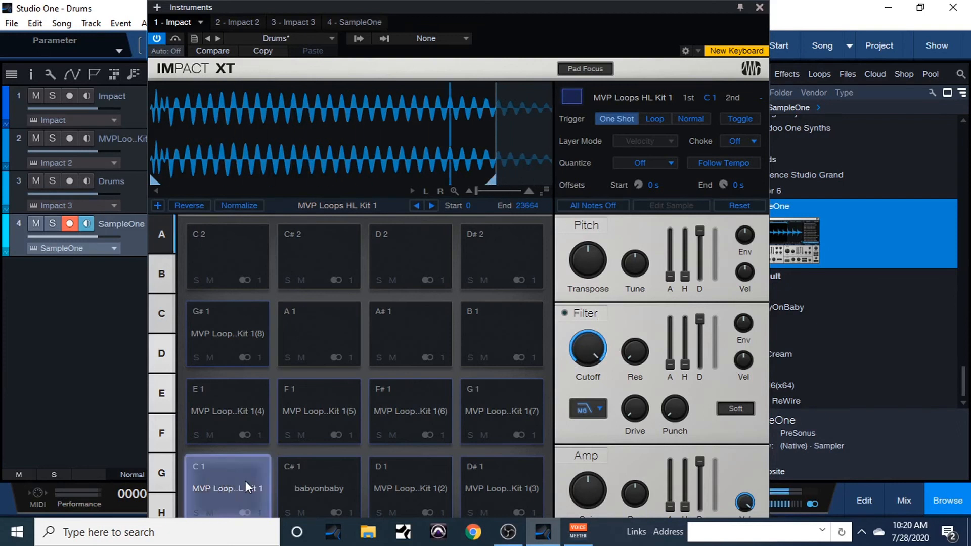
pyautogui.click(245, 481)
pyautogui.click(587, 317)
pyautogui.moveTo(590, 342); pyautogui.dragTo(590, 368)
pyautogui.click(235, 481)
pyautogui.click(235, 481)
# Change pad C 1's filter type to Eco Filter, add some drive and set its punch to 14.0 %.
pyautogui.click(592, 407)
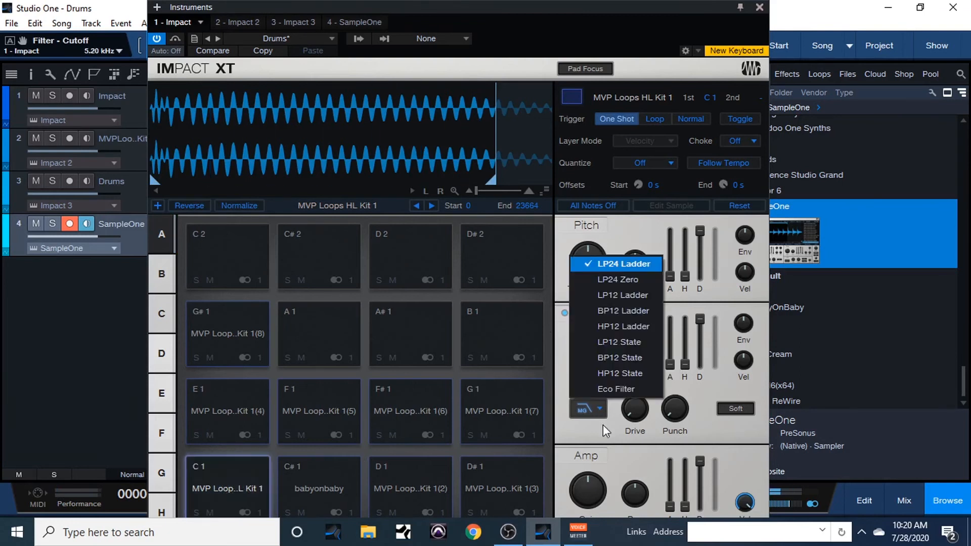
pyautogui.click(612, 387)
pyautogui.click(245, 468)
pyautogui.click(232, 501)
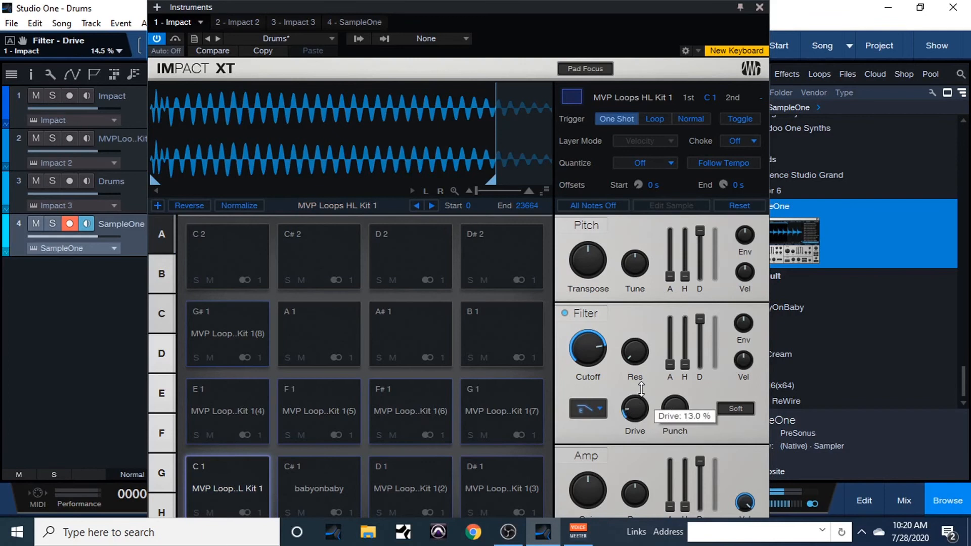
pyautogui.moveTo(675, 408); pyautogui.dragTo(675, 399)
pyautogui.click(248, 490)
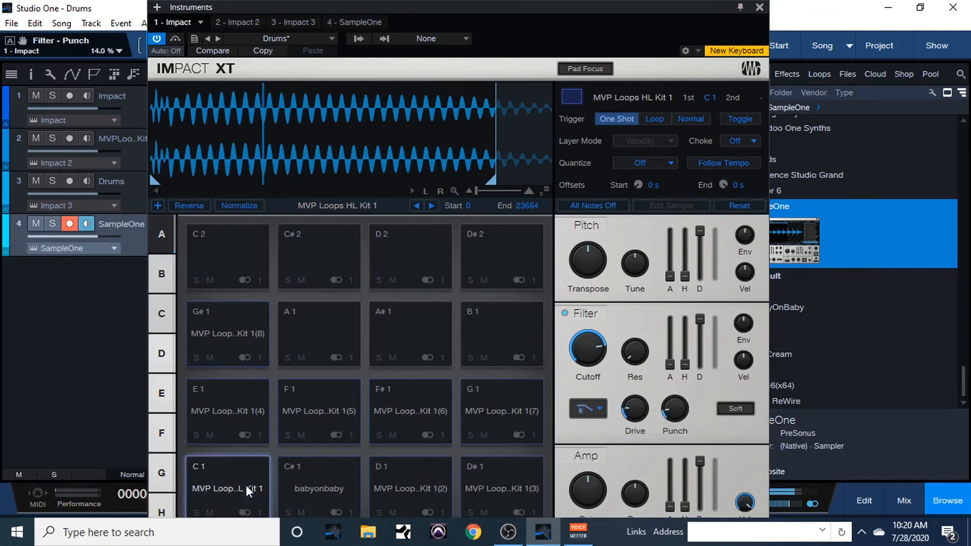
# Lower pad C 1's filter cutoff further, raise its amp gain, and audition the pad.
pyautogui.moveTo(606, 367); pyautogui.dragTo(605, 377)
pyautogui.click(223, 484)
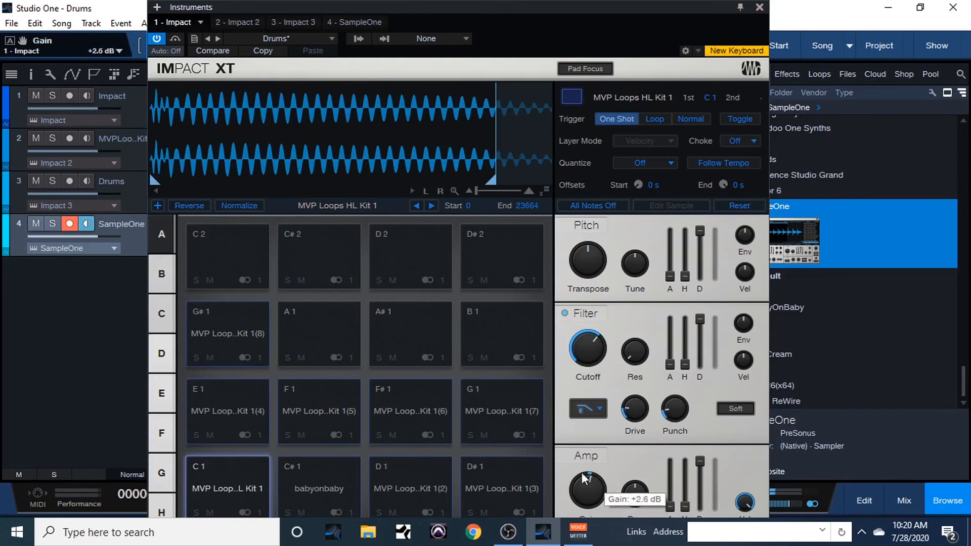
pyautogui.click(210, 488)
# Set pad C 1's transpose to -4 and audition it.
pyautogui.moveTo(599, 269); pyautogui.dragTo(599, 279)
pyautogui.click(218, 488)
pyautogui.click(219, 490)
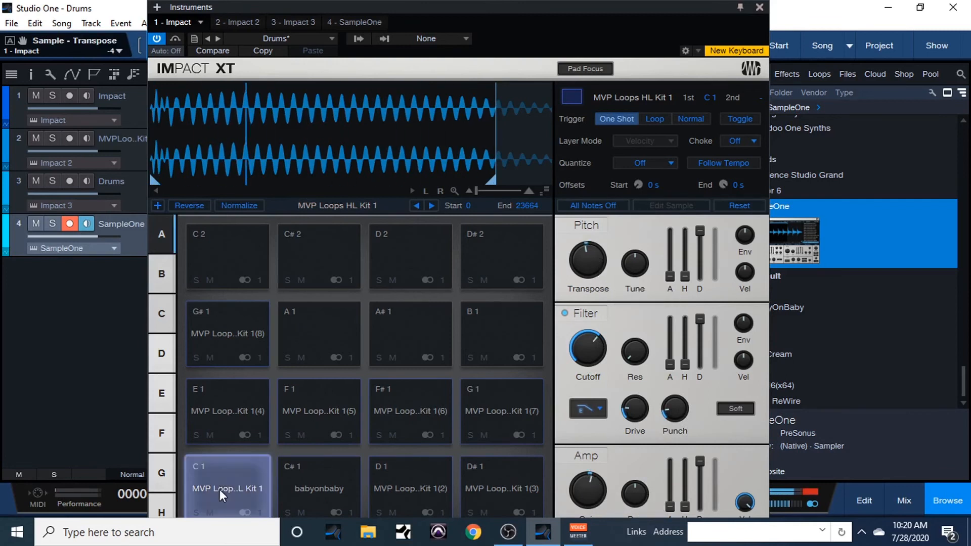
pyautogui.click(220, 490)
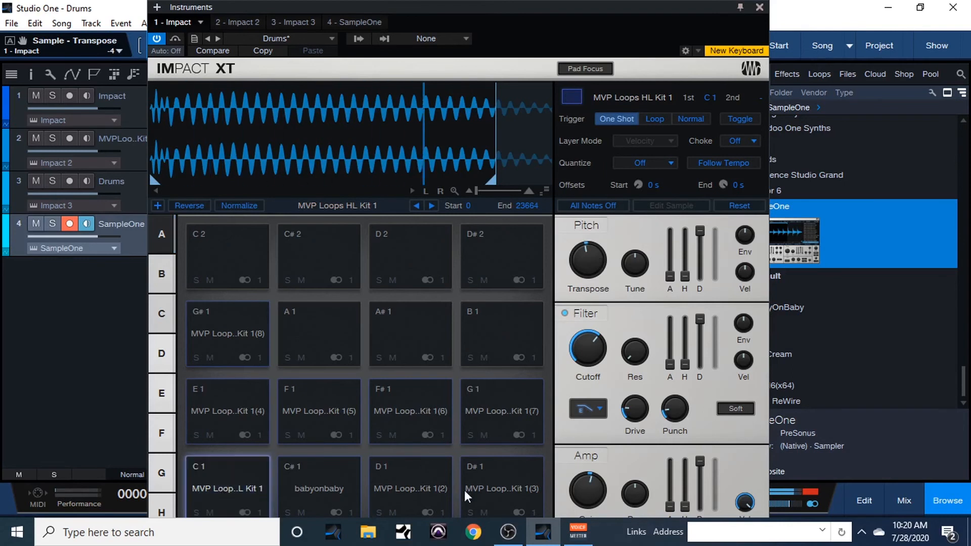
# Enable the filter on pad D 1 with its cutoff at about 5.77 kHz, and raise the resonance while auditioning.
pyautogui.click(428, 489)
pyautogui.click(426, 491)
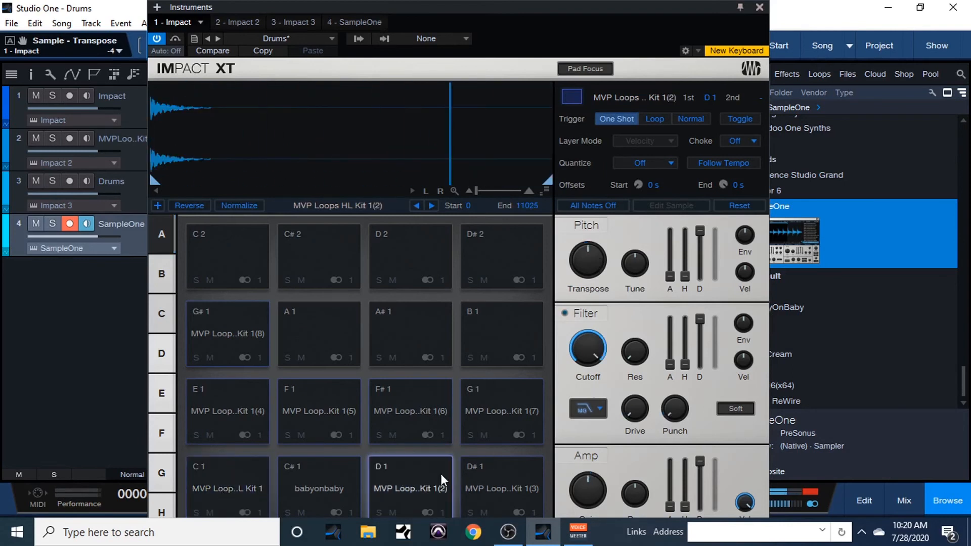
pyautogui.moveTo(587, 376)
pyautogui.mouseDown()
pyautogui.moveTo(586, 392)
pyautogui.moveTo(588, 374)
pyautogui.mouseUp()
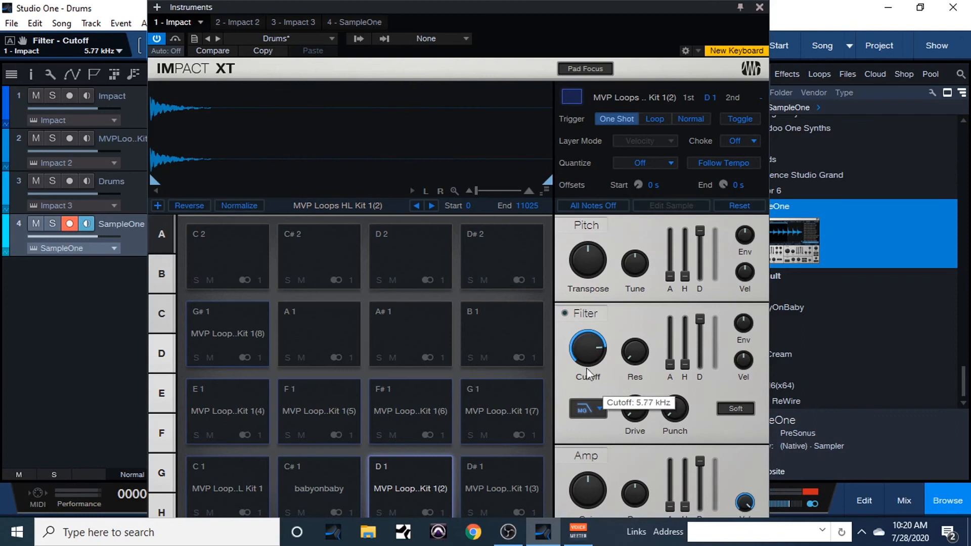
pyautogui.click(581, 314)
pyautogui.click(416, 482)
pyautogui.moveTo(627, 361); pyautogui.dragTo(634, 335)
pyautogui.click(431, 475)
pyautogui.click(431, 474)
# Set pad D 1's transpose to 4, amp gain to +5.2 dB and filter drive to 15.0 %.
pyautogui.moveTo(587, 260); pyautogui.dragTo(587, 252)
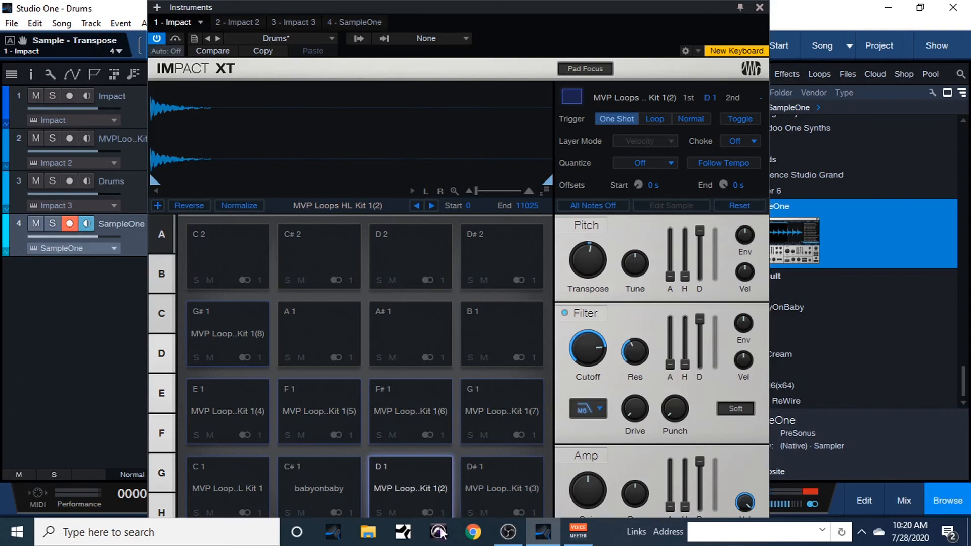
pyautogui.click(402, 481)
pyautogui.moveTo(602, 491); pyautogui.dragTo(602, 483)
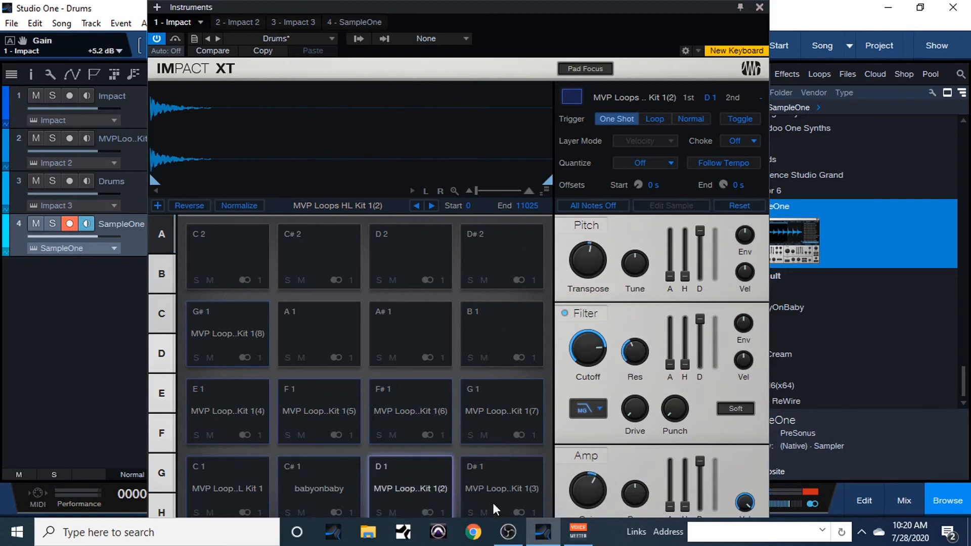
pyautogui.click(413, 484)
pyautogui.moveTo(634, 409); pyautogui.dragTo(599, 420)
pyautogui.click(414, 478)
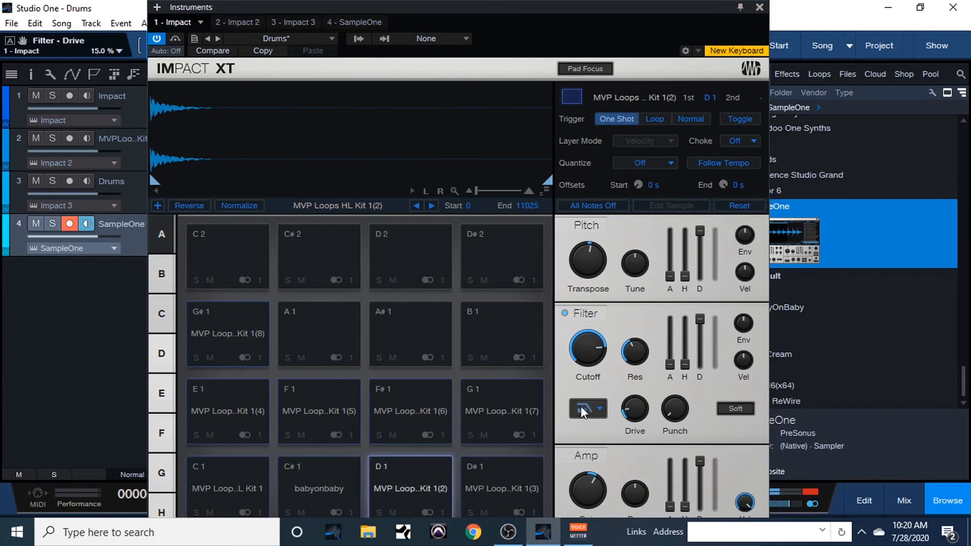
# Transpose pad G 1 up with tune at 6.00 ct, and enable its filter with resonance at 36 %.
pyautogui.click(424, 404)
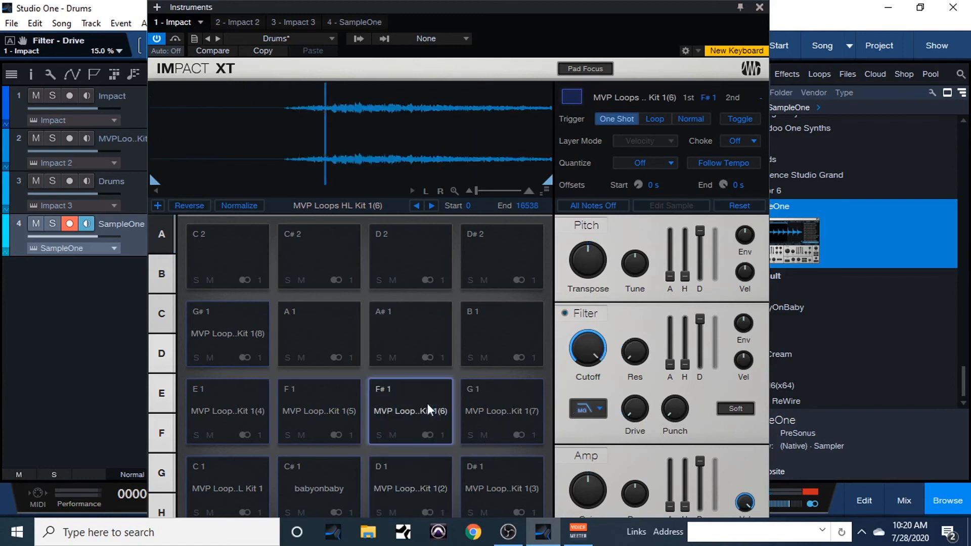
pyautogui.click(528, 396)
pyautogui.moveTo(604, 271); pyautogui.dragTo(604, 260)
pyautogui.click(511, 393)
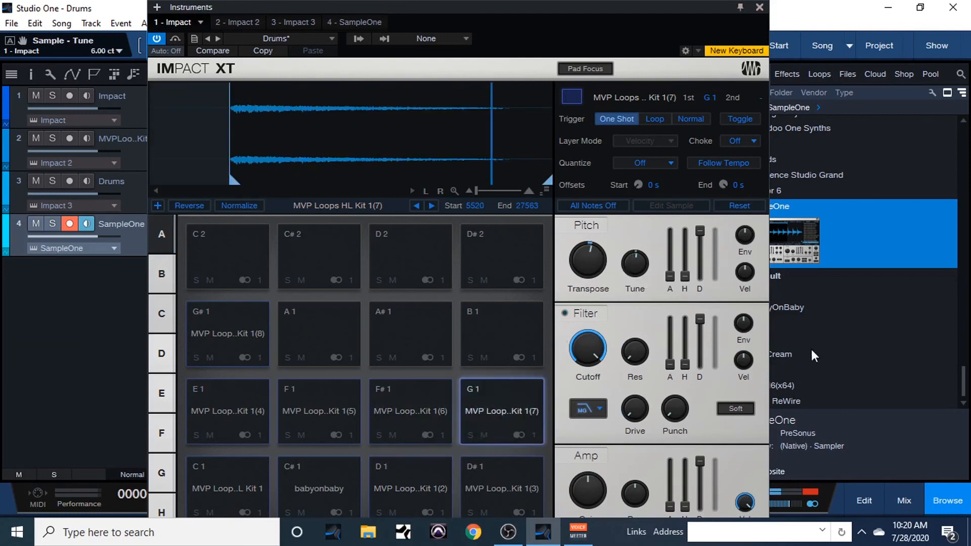
pyautogui.moveTo(634, 354); pyautogui.dragTo(638, 344)
pyautogui.click(513, 410)
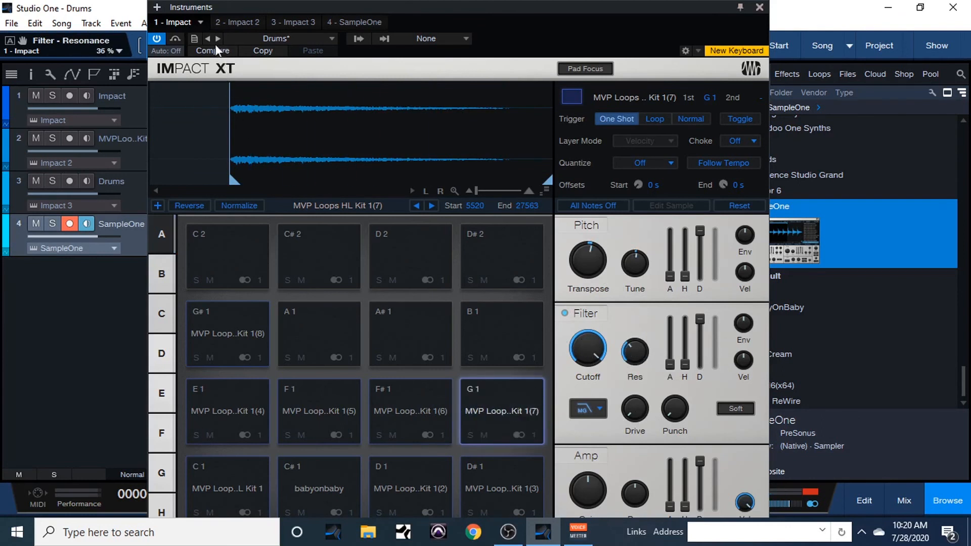
# Update the Drums preset with the edited kit and audition pads C# 1, C 1 and D 1.
pyautogui.click(196, 37)
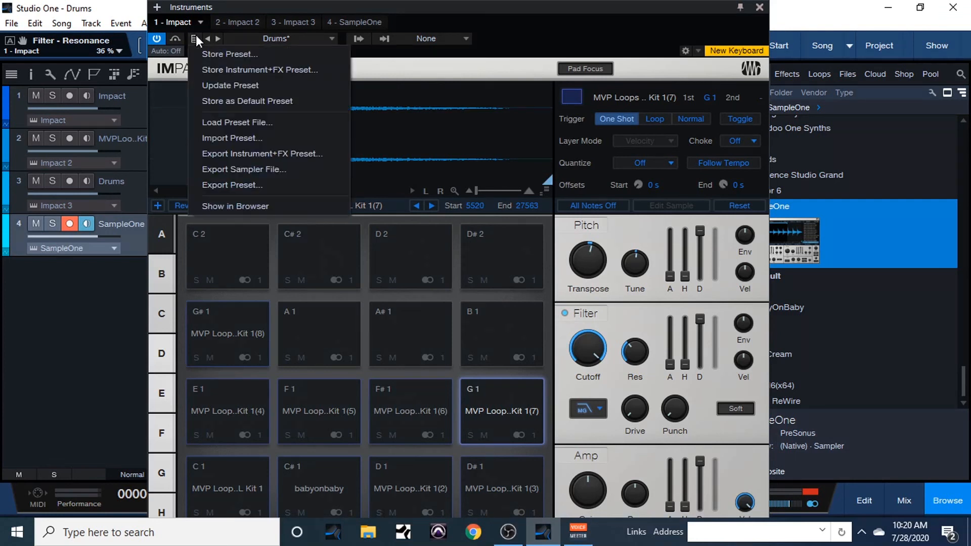
pyautogui.click(202, 85)
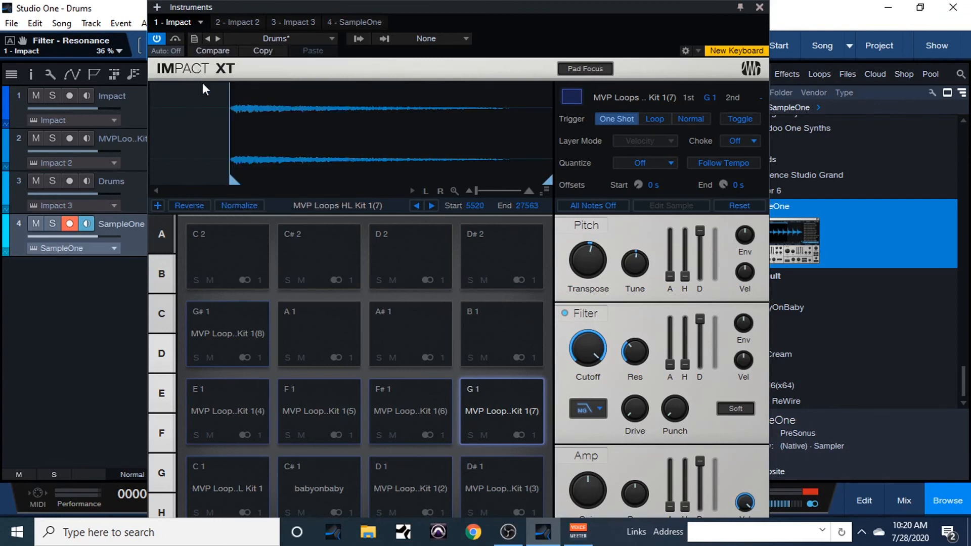
pyautogui.click(336, 494)
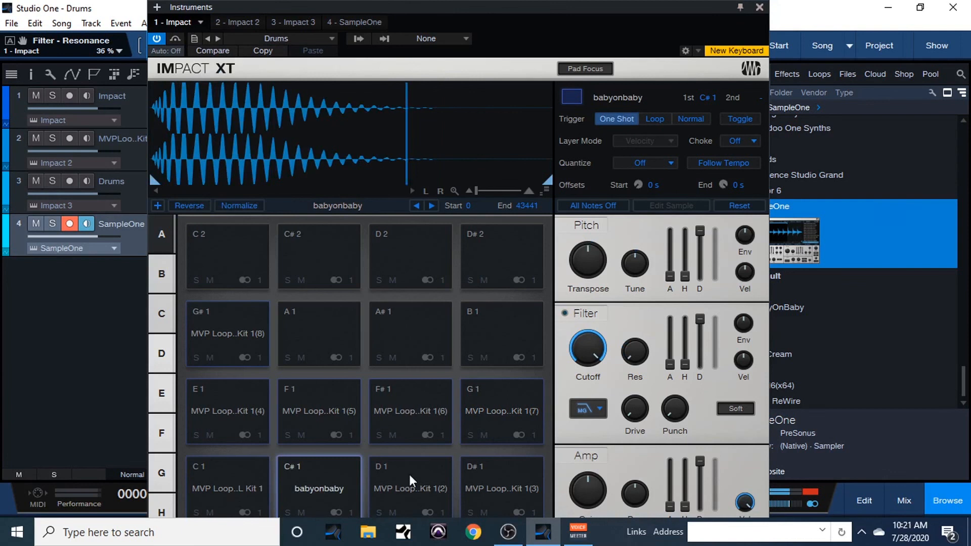
pyautogui.click(227, 493)
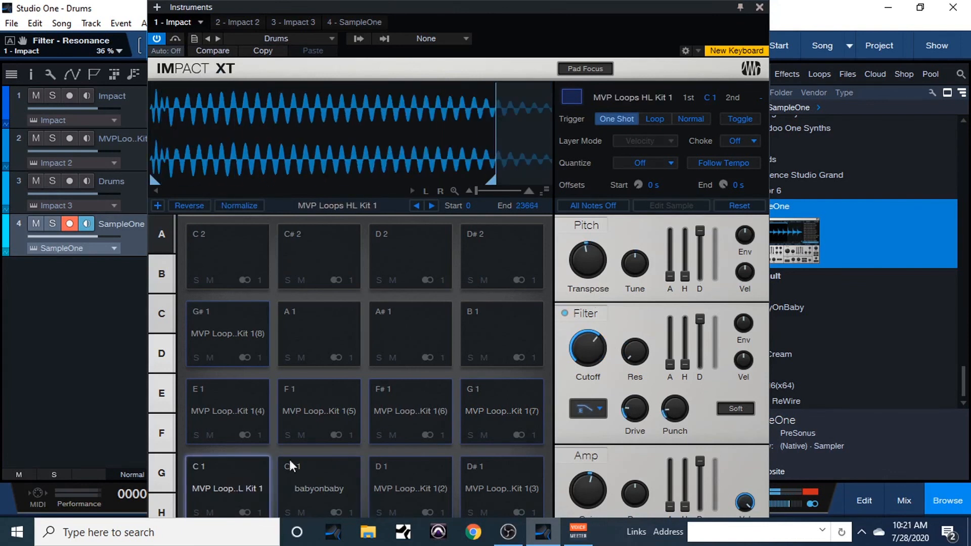
pyautogui.click(374, 489)
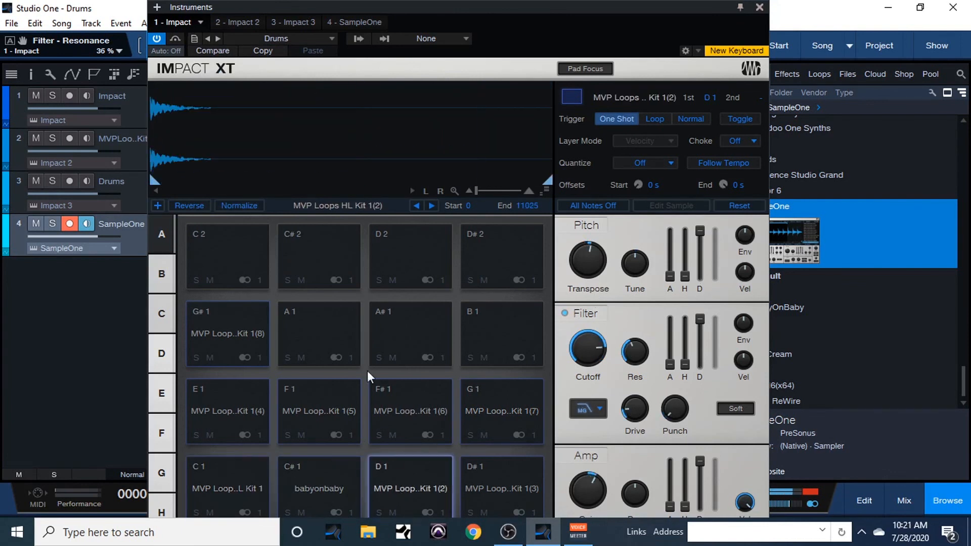
# Switch to the Easy Kit preset and back to Drums, and audition the pads to check that the stored edits are recalled.
pyautogui.click(219, 40)
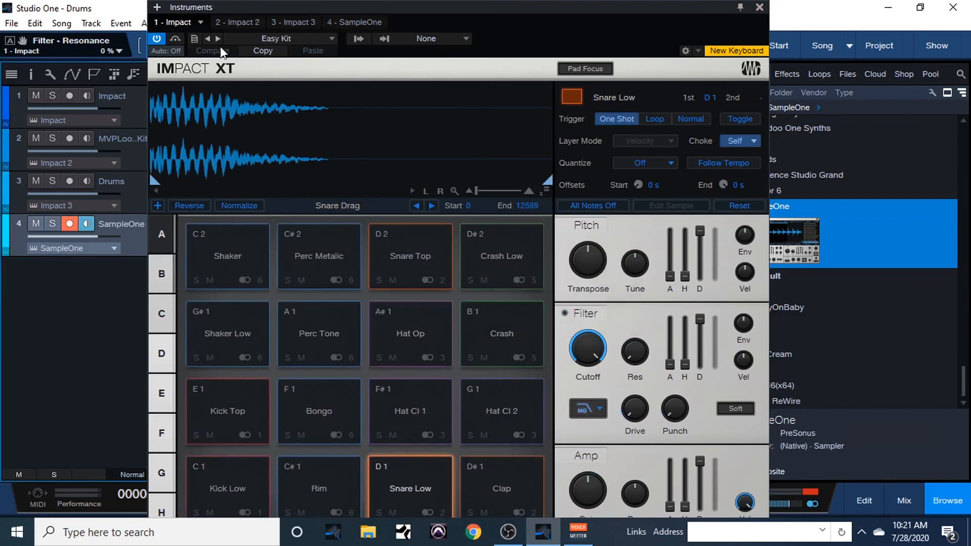
pyautogui.click(209, 39)
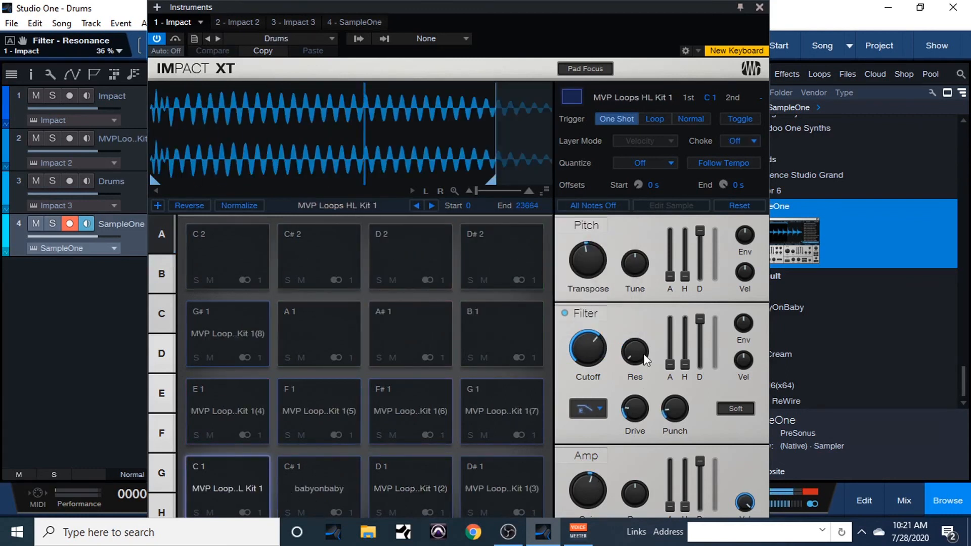
pyautogui.click(383, 483)
pyautogui.click(327, 481)
pyautogui.click(491, 406)
pyautogui.click(496, 471)
pyautogui.click(407, 401)
pyautogui.click(328, 410)
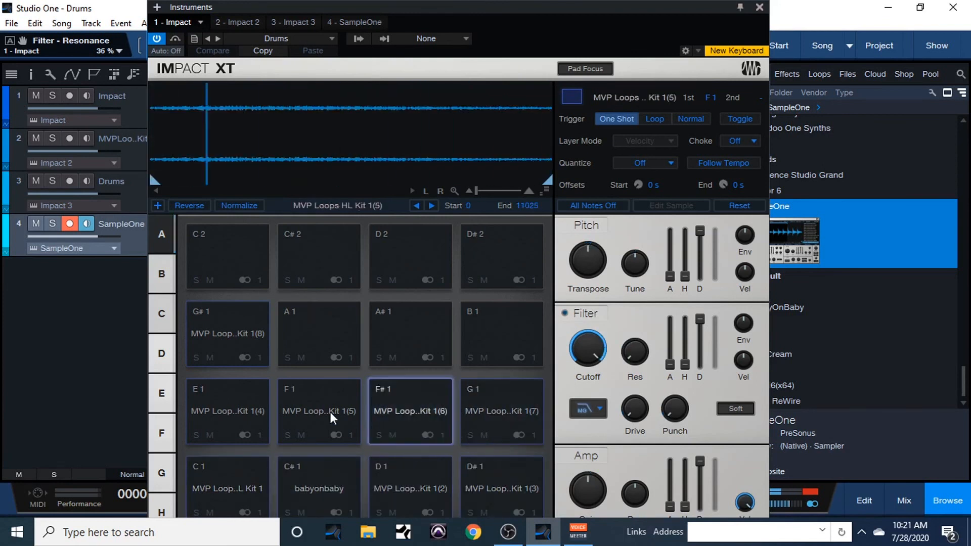
# Clear the sample from pad G# 1, update the Drums preset, and close the instrument window.
pyautogui.rightClick(242, 323)
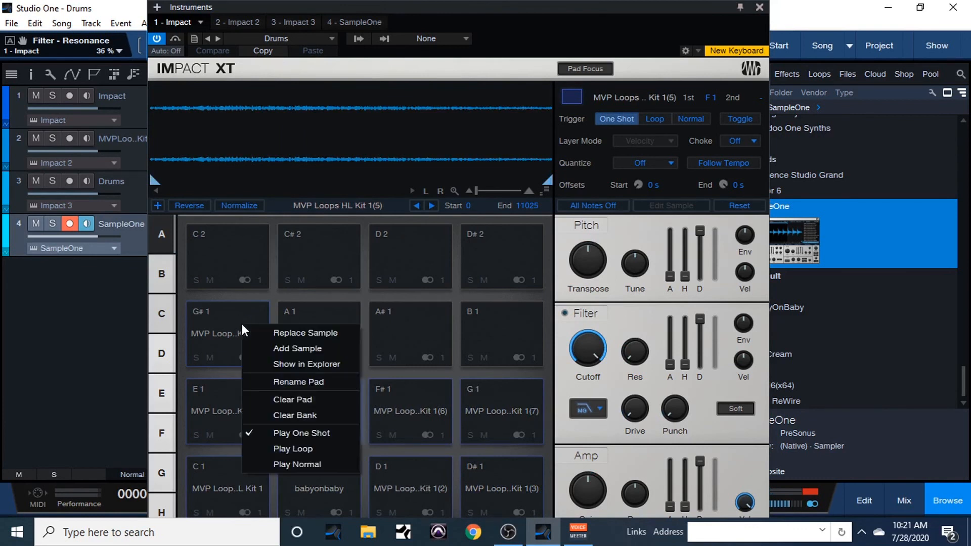
pyautogui.click(299, 400)
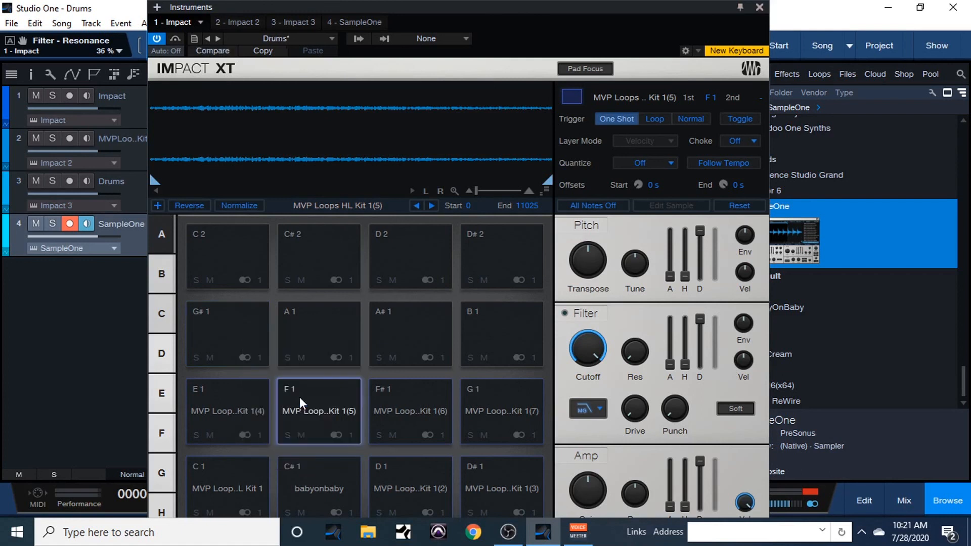
pyautogui.click(195, 37)
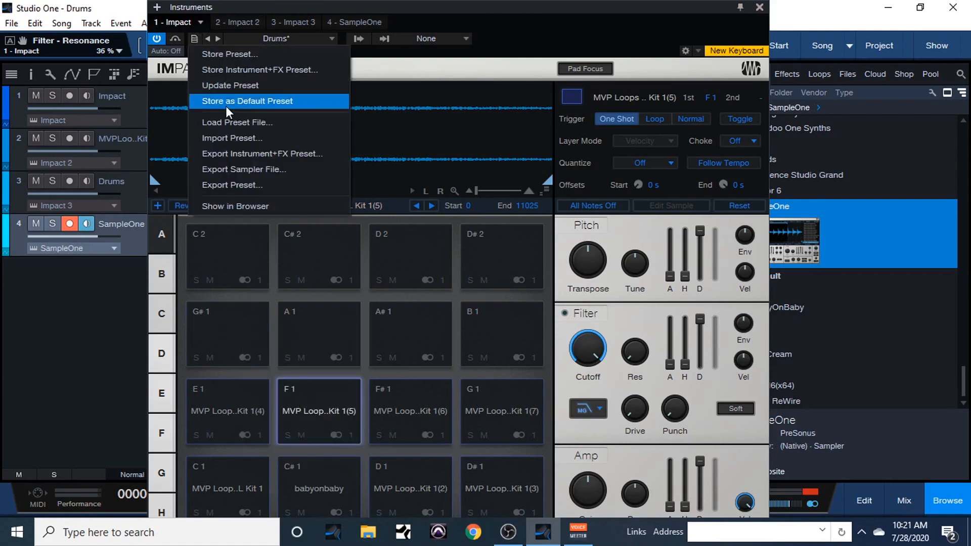
pyautogui.click(234, 92)
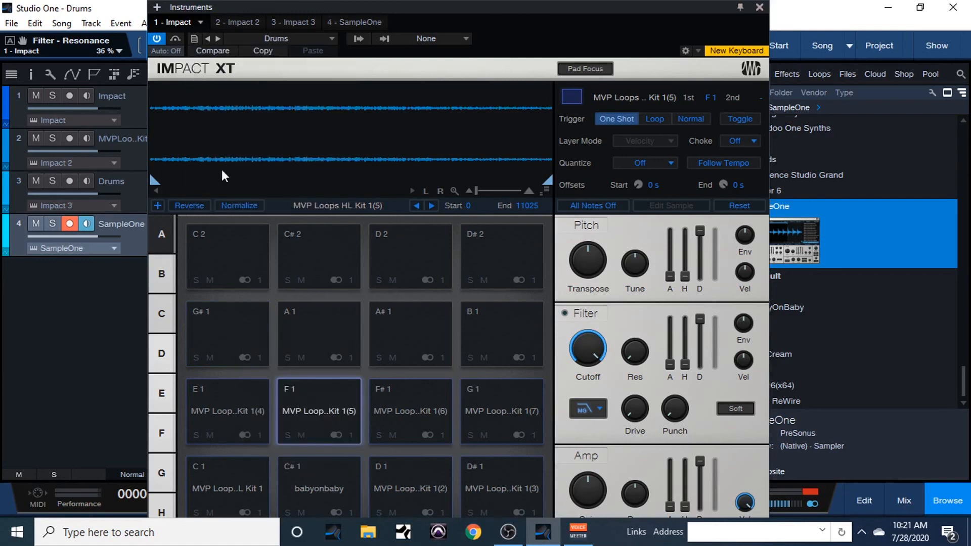
pyautogui.click(238, 341)
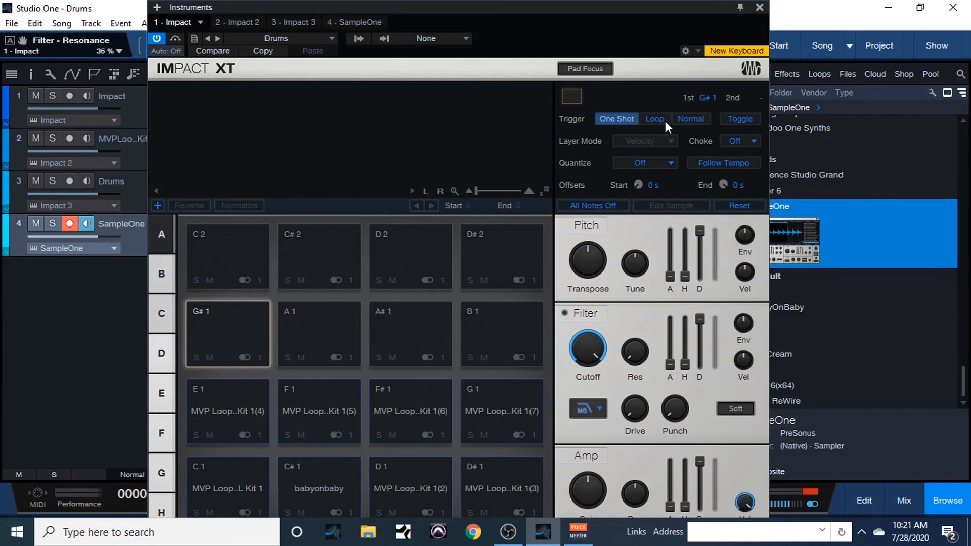
pyautogui.click(759, 8)
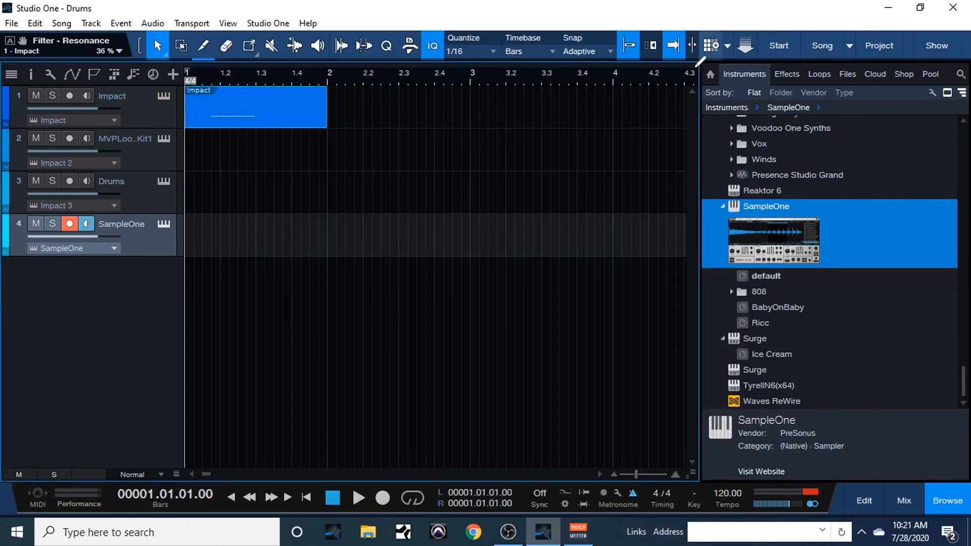